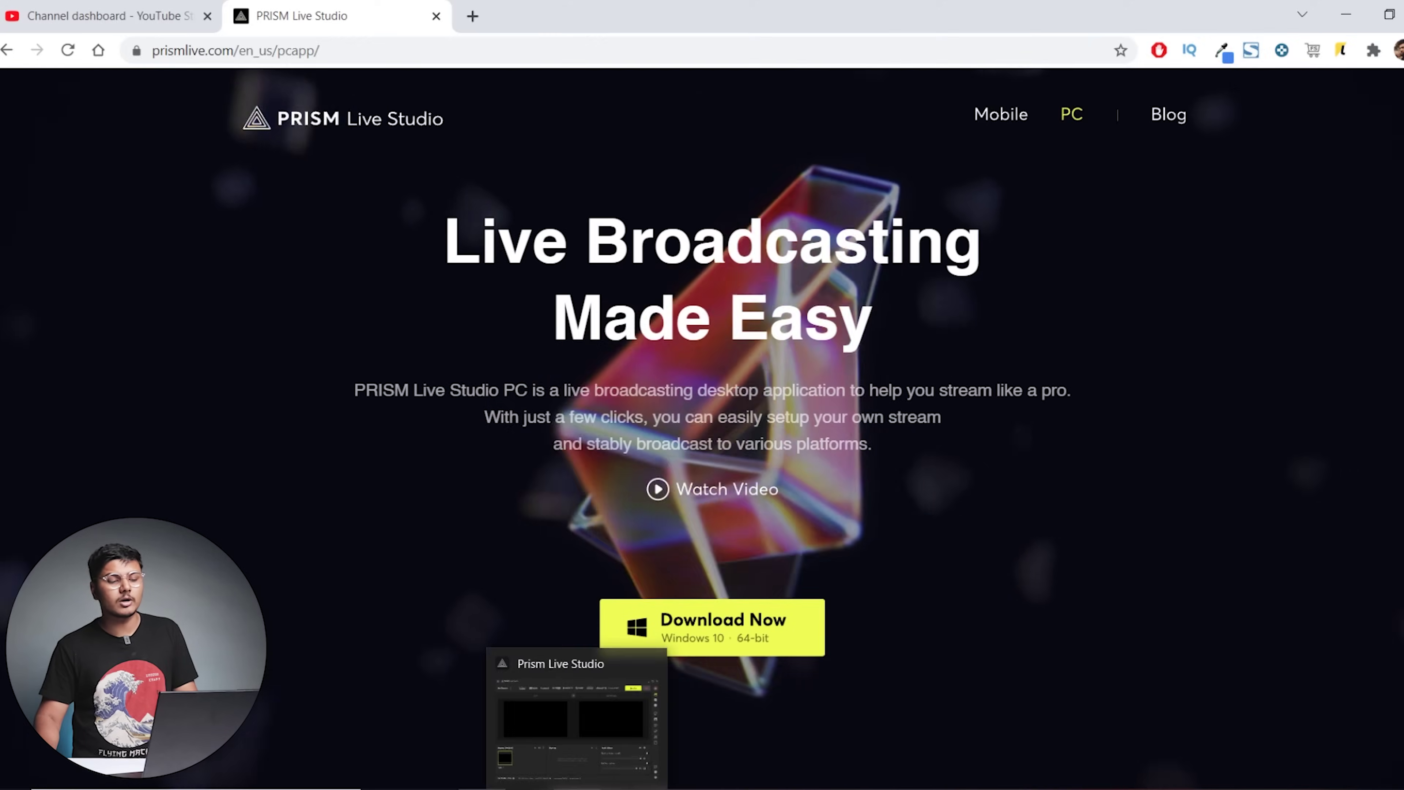
# Switch to PRISM Live Studio in a maximized window and bring up its Output settings.
pyautogui.click(576, 717)
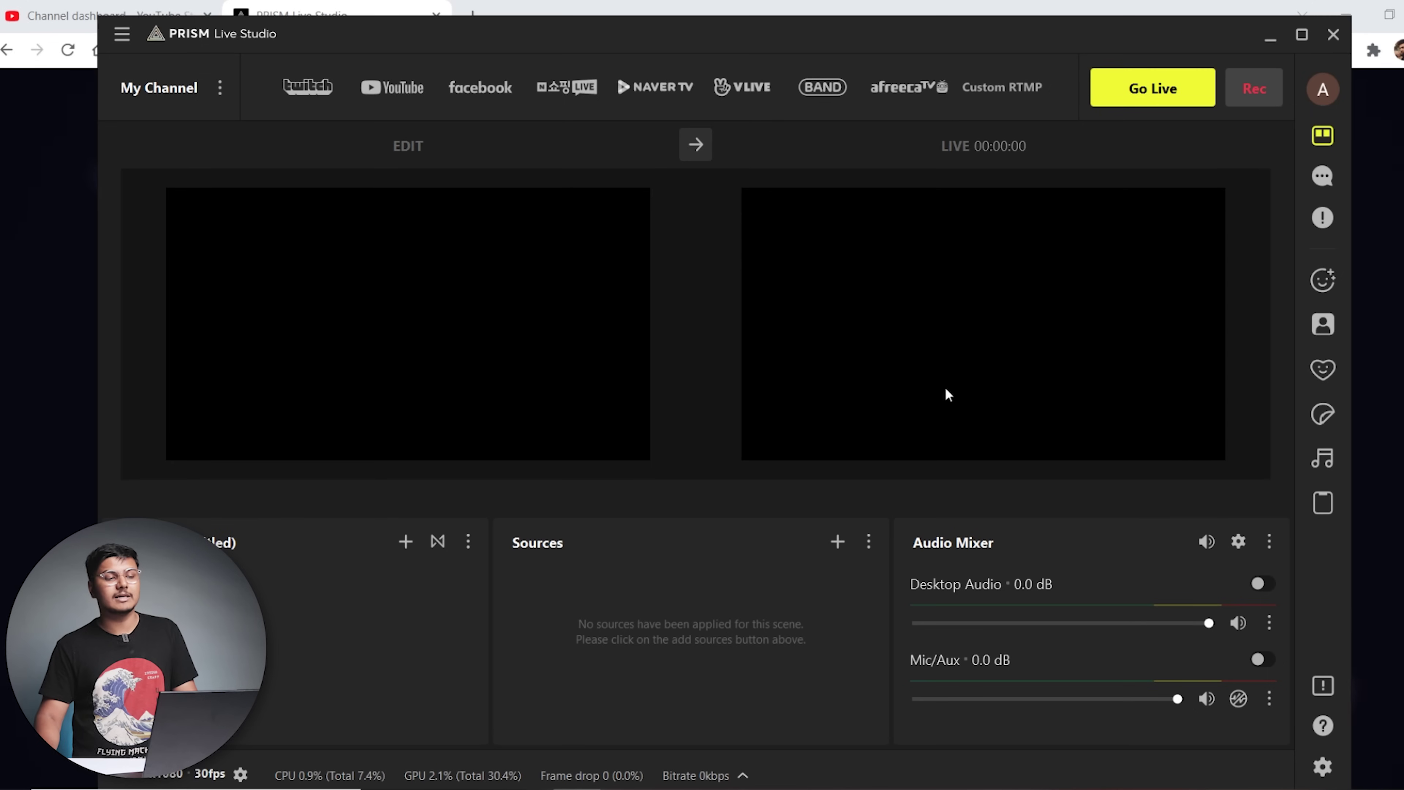
pyautogui.click(1301, 34)
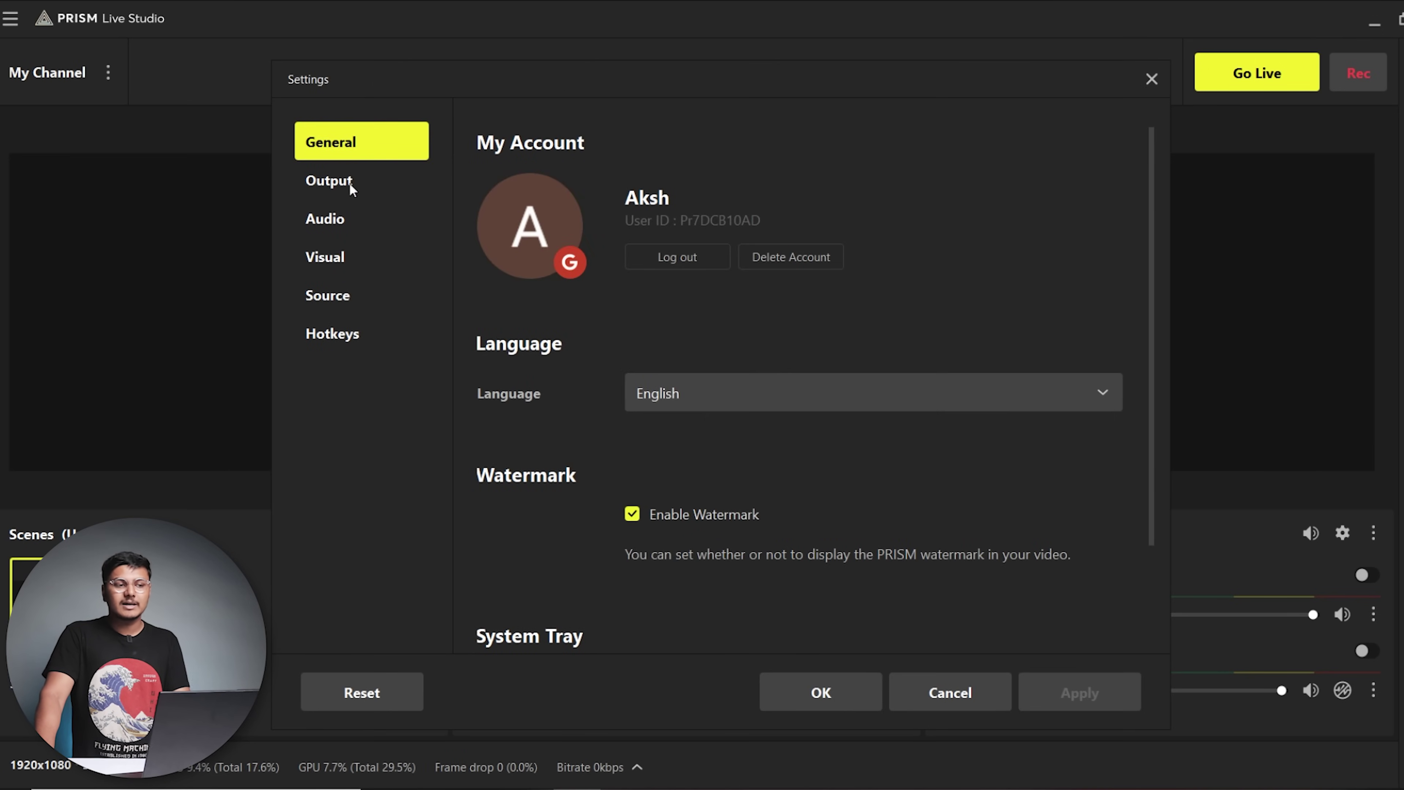
pyautogui.scroll(-1, 664, 399)
pyautogui.click(361, 186)
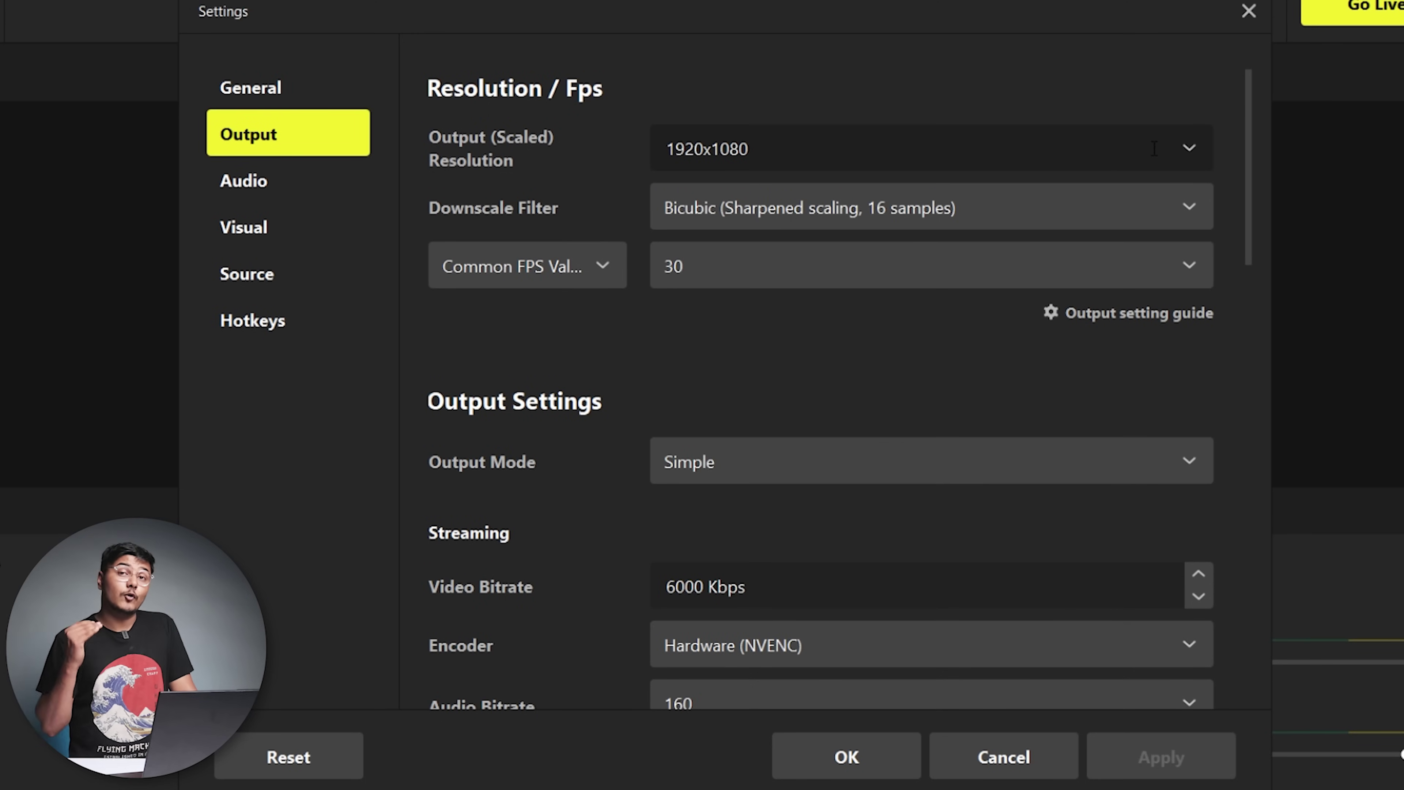
# Keep the scaled output resolution at 1920x1080 and set the common FPS value to 29.97.
pyautogui.click(1197, 150)
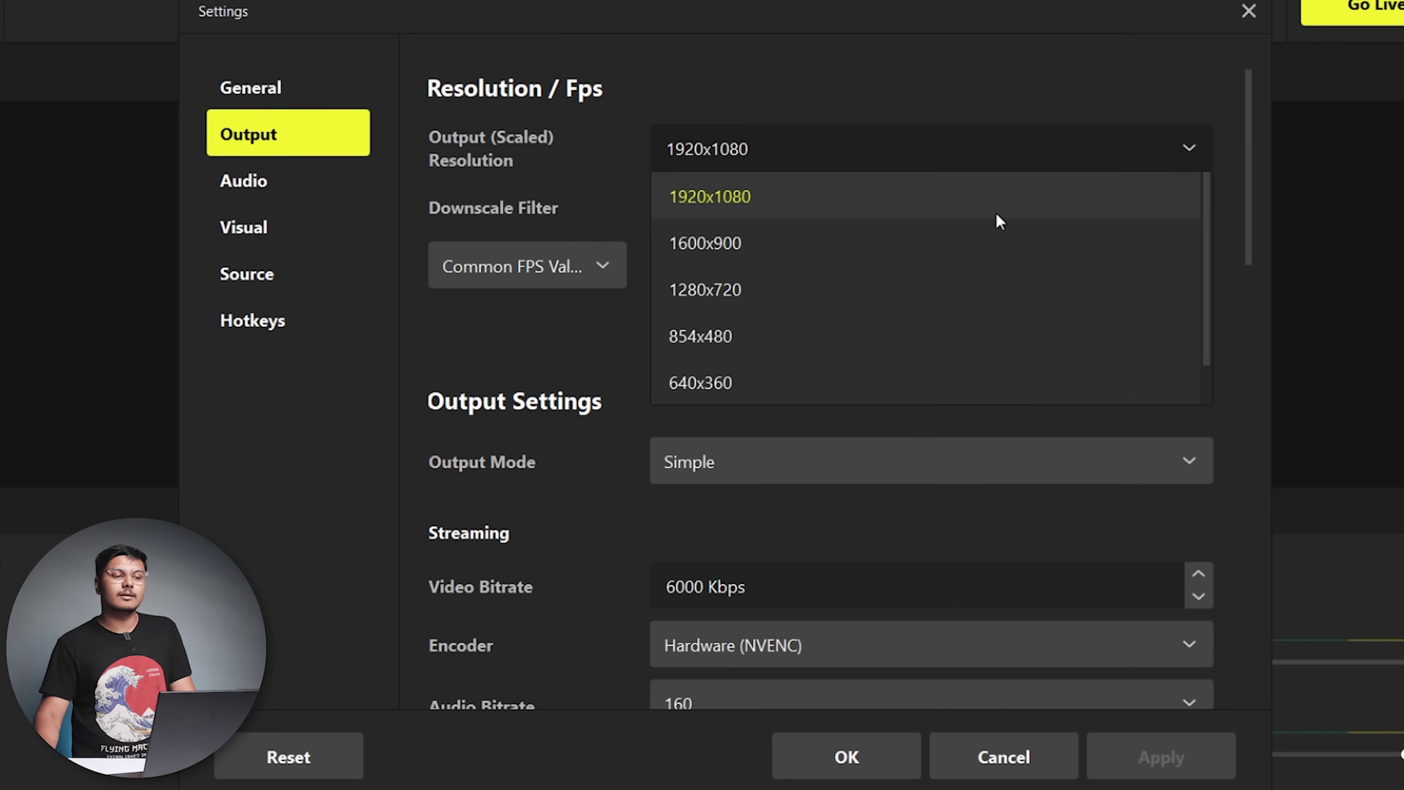
pyautogui.click(1030, 44)
pyautogui.click(754, 271)
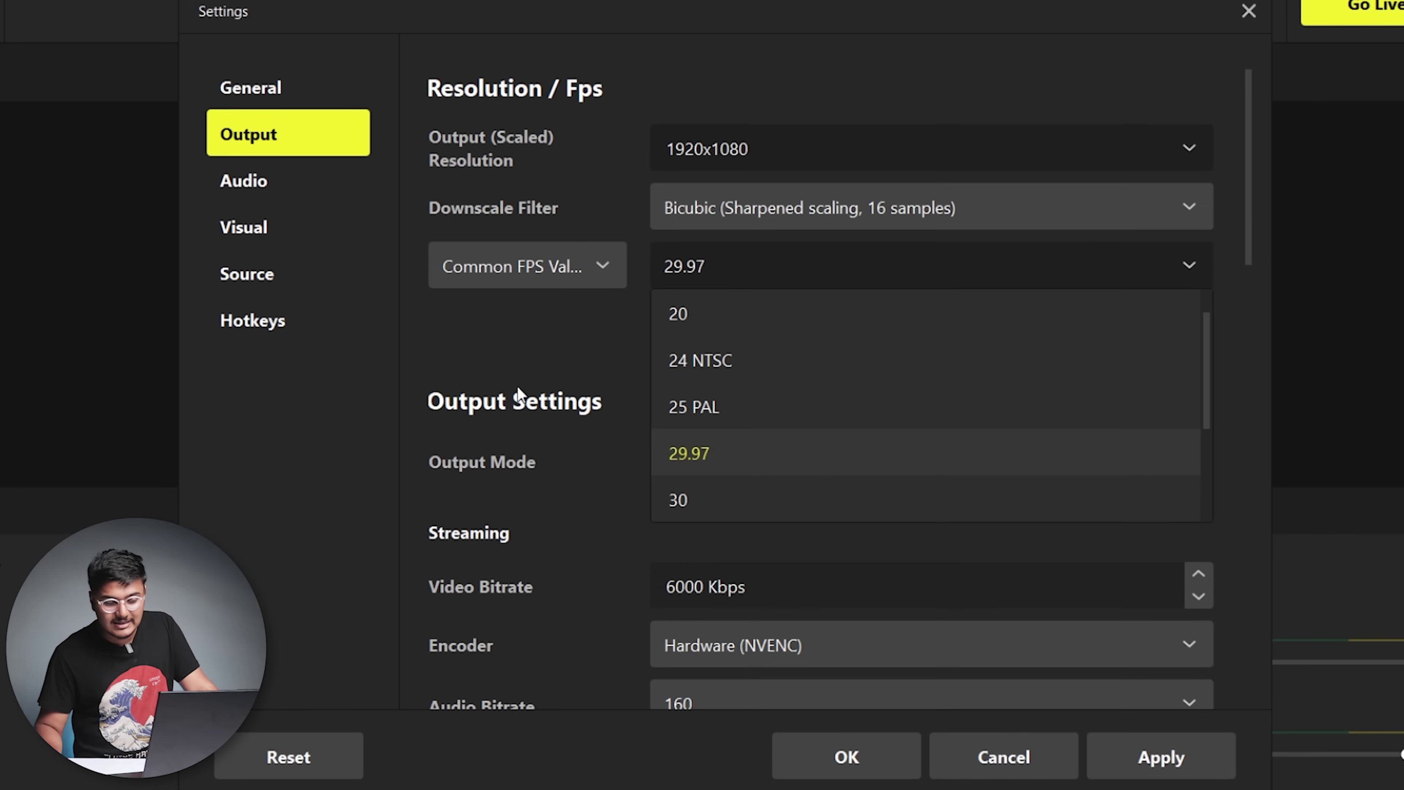
pyautogui.click(514, 365)
# Switch the output mode to Advanced.
pyautogui.scroll(-1, 586, 382)
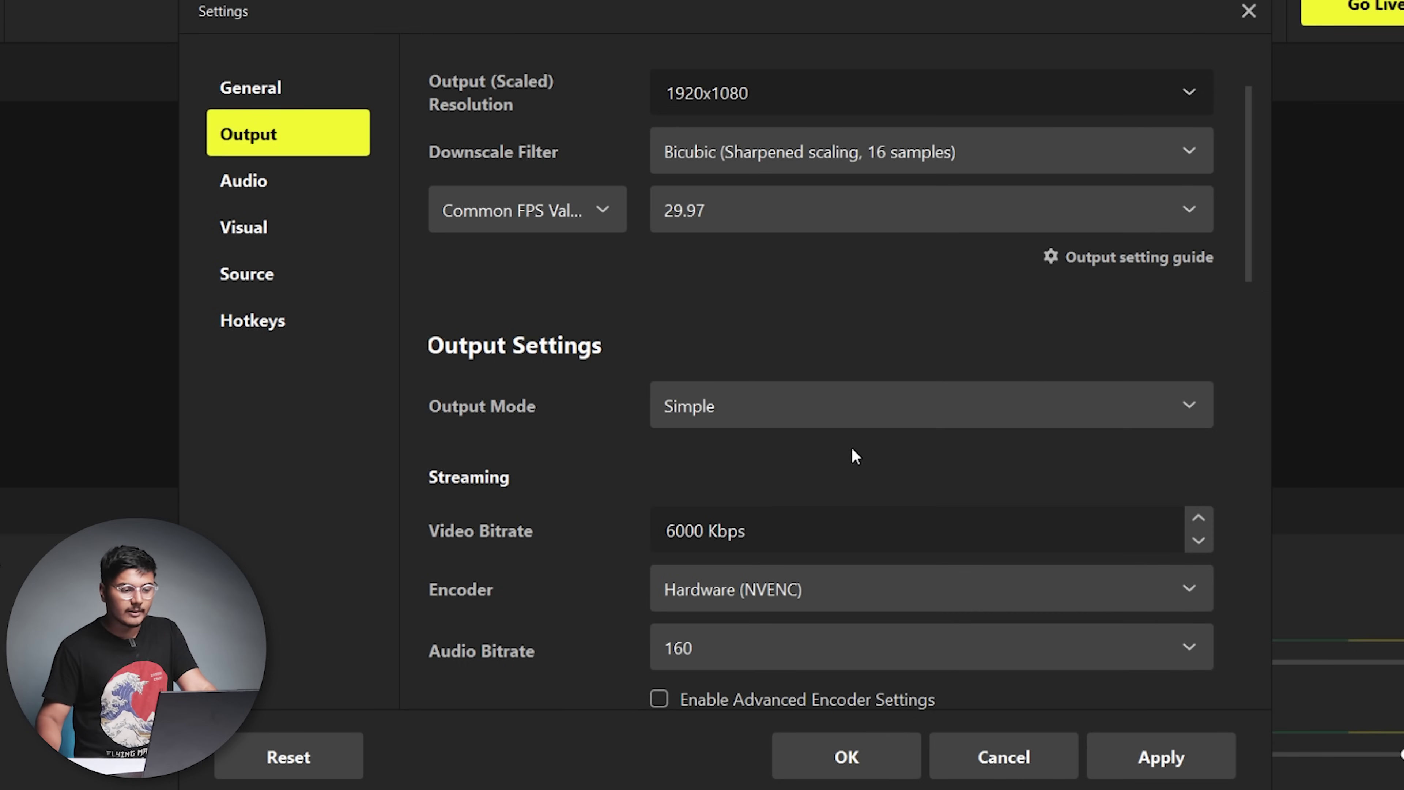
pyautogui.scroll(-1, 688, 446)
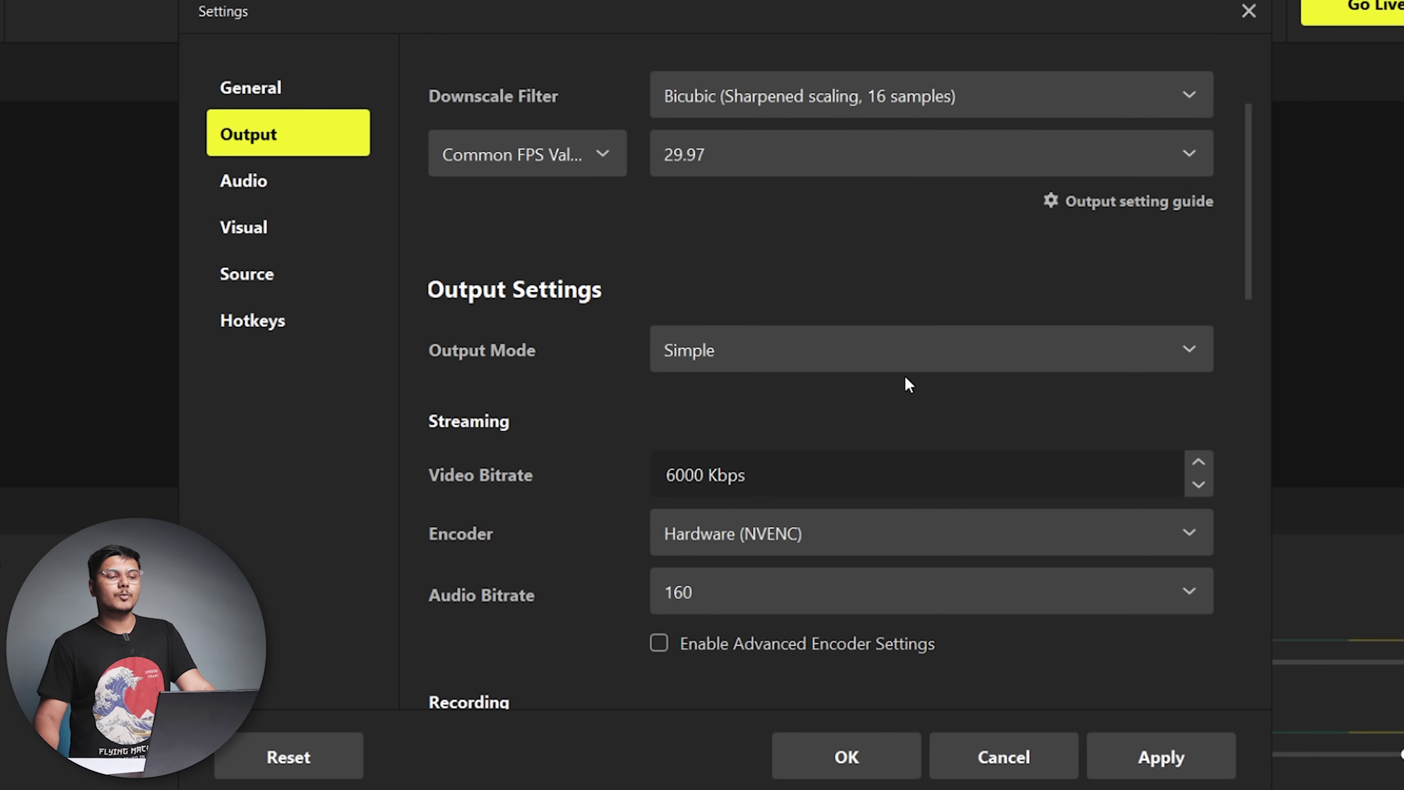
pyautogui.click(937, 361)
pyautogui.click(807, 445)
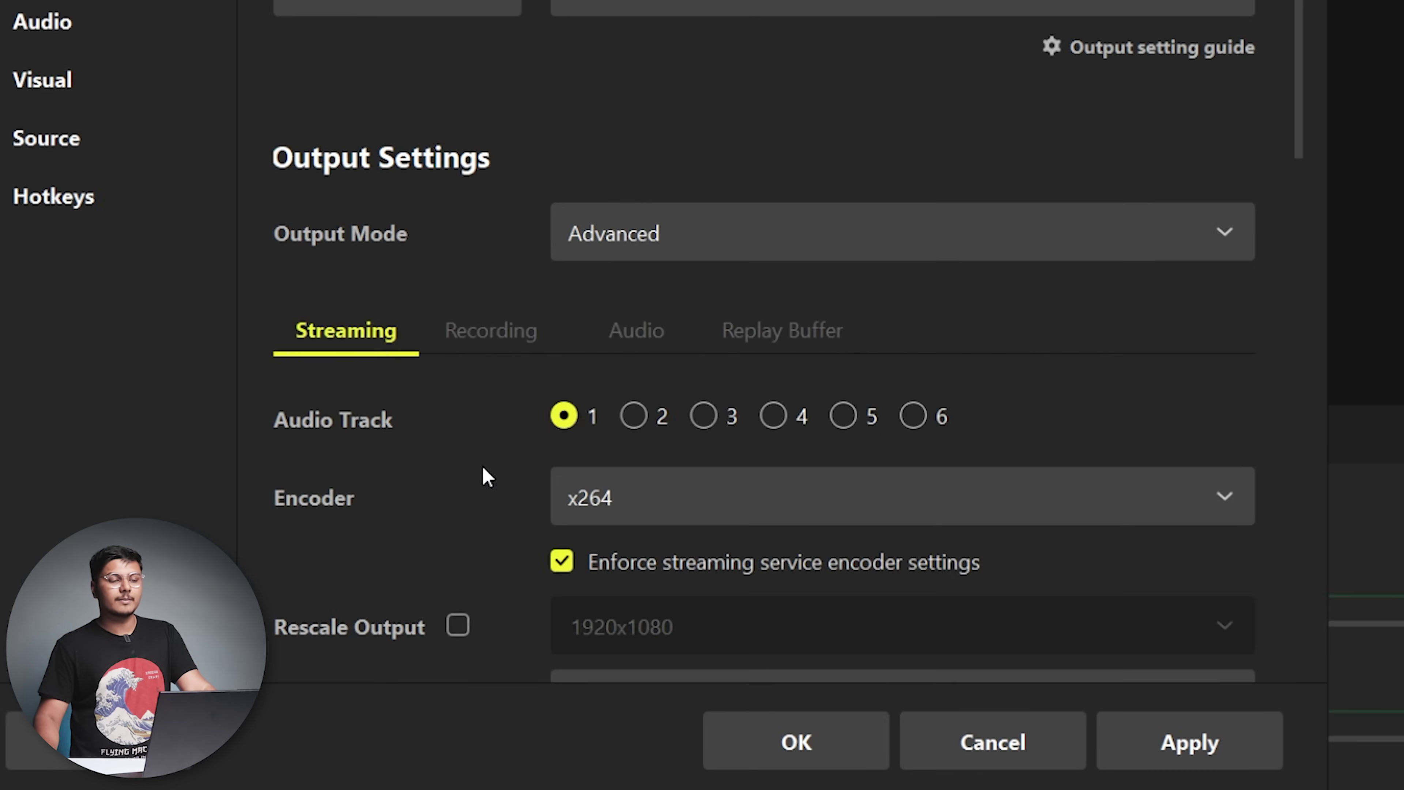
# Set the streaming encoder to NVIDIA NVENC H.264 (new).
pyautogui.scroll(-4, 485, 476)
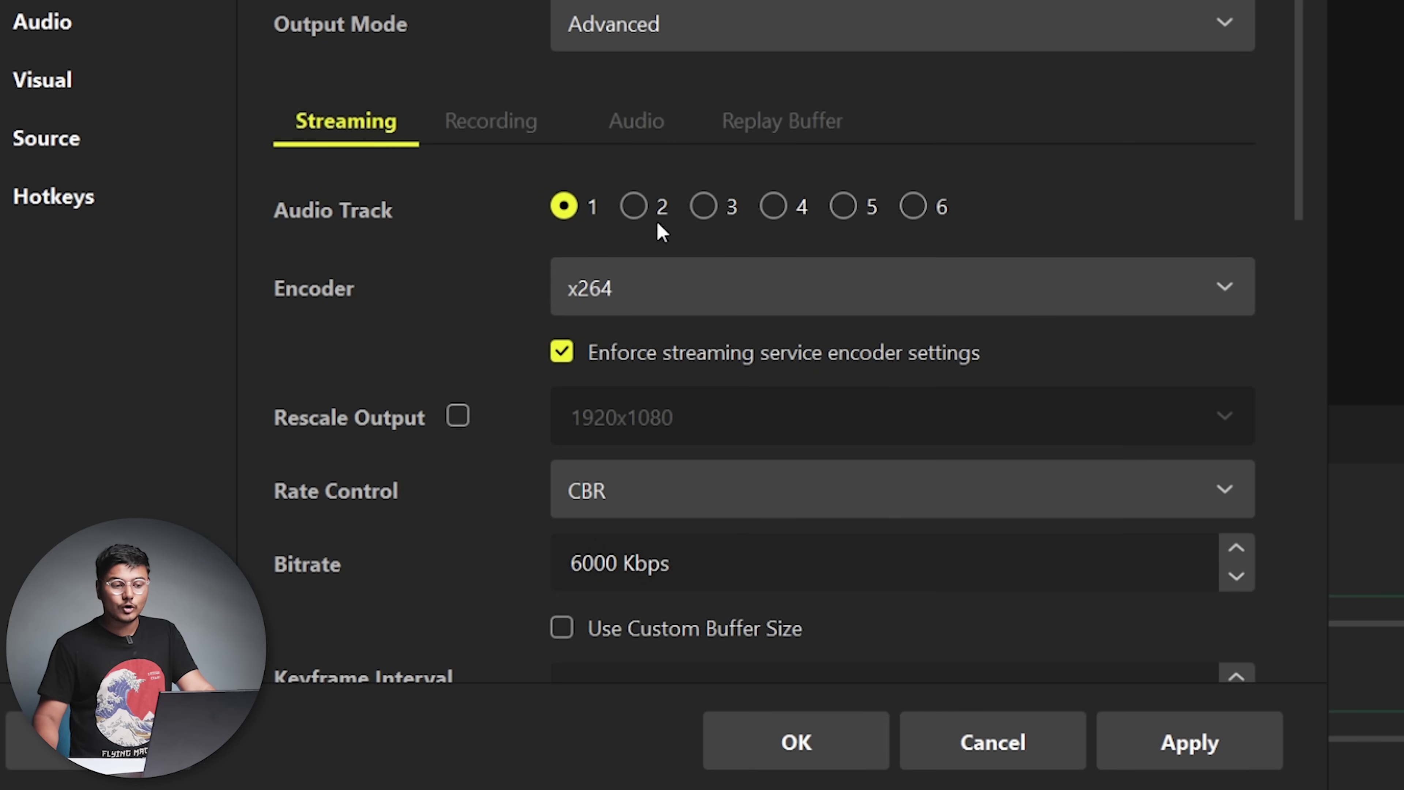
pyautogui.click(643, 289)
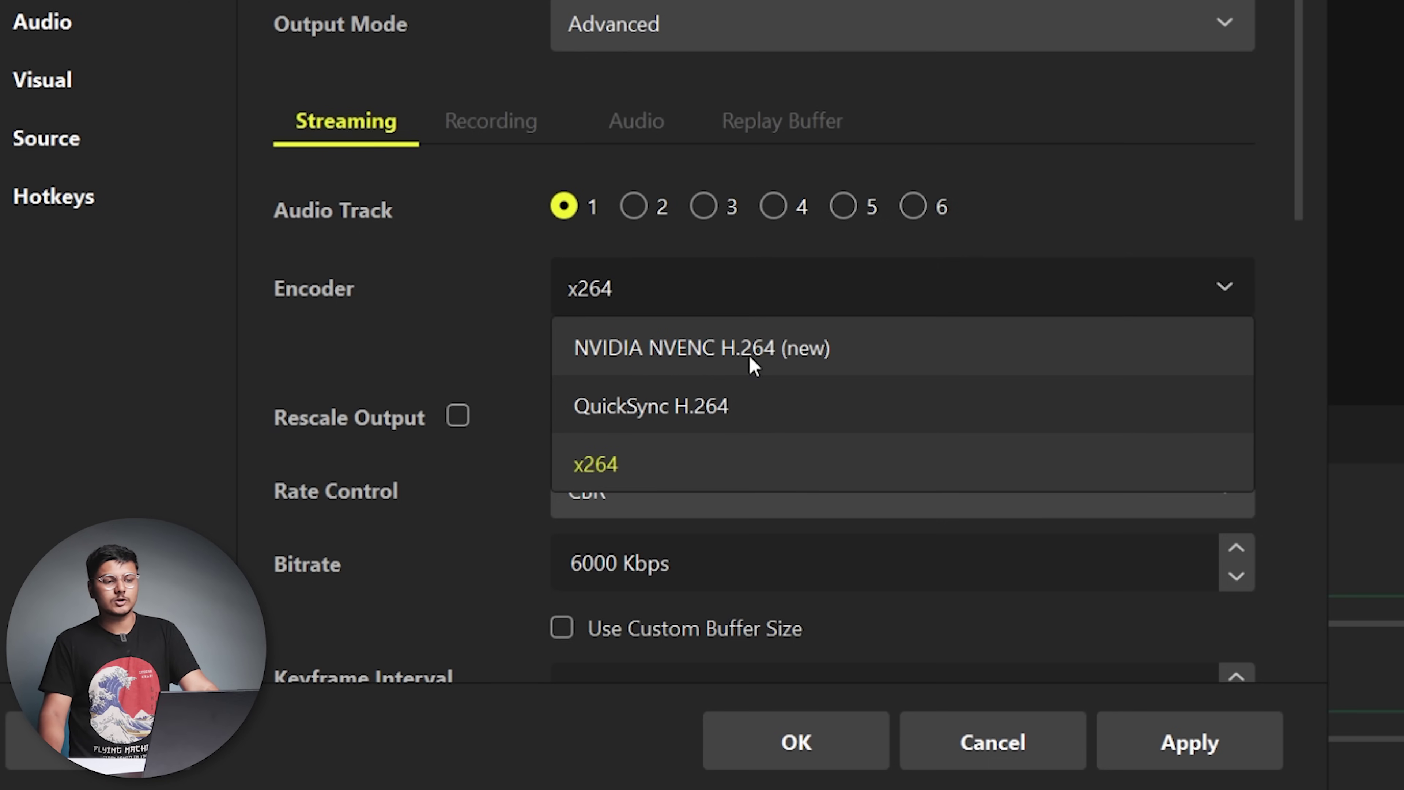
pyautogui.click(652, 360)
# Review the streaming encoder's rate control, bitrate, keyframe interval and available quality presets.
pyautogui.scroll(-1, 426, 409)
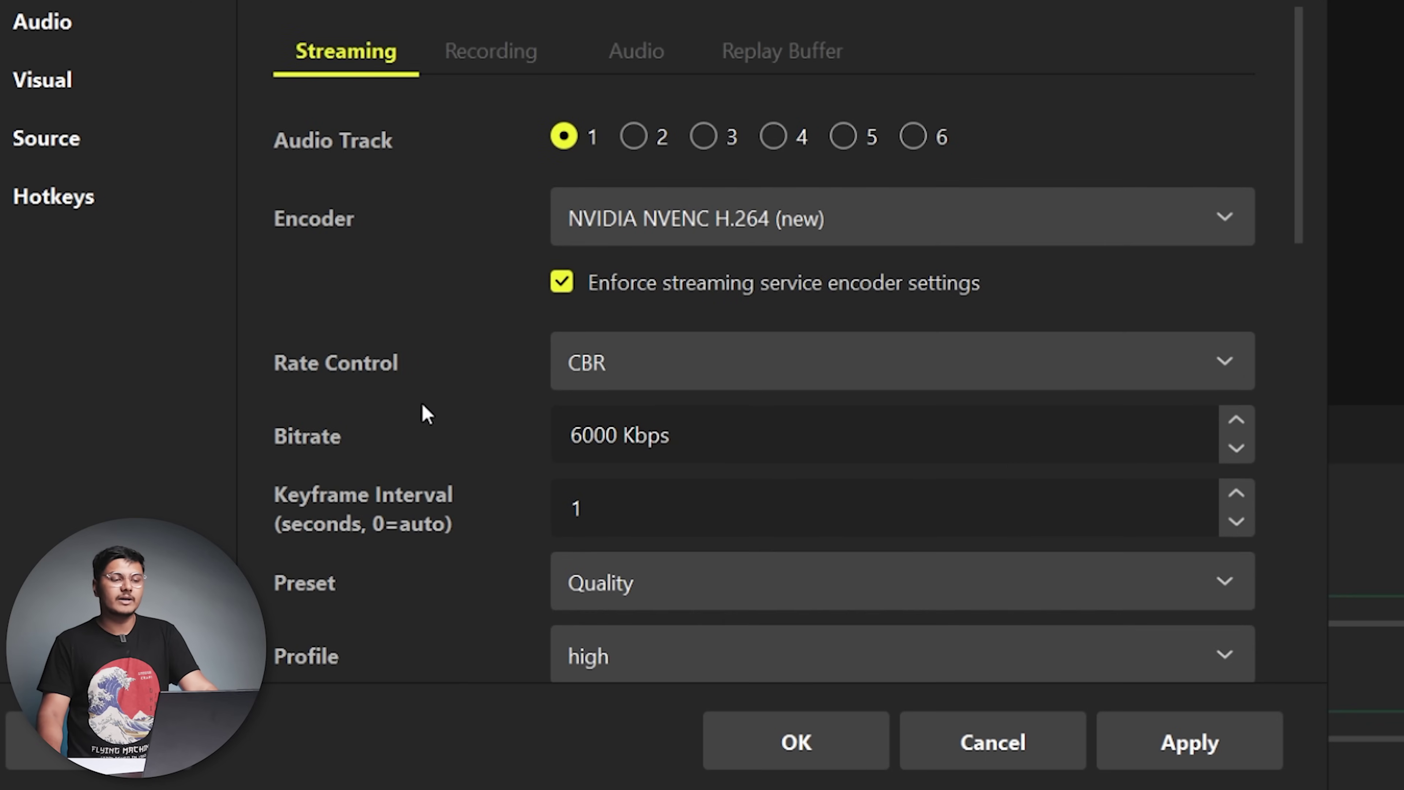
pyautogui.scroll(-1, 509, 387)
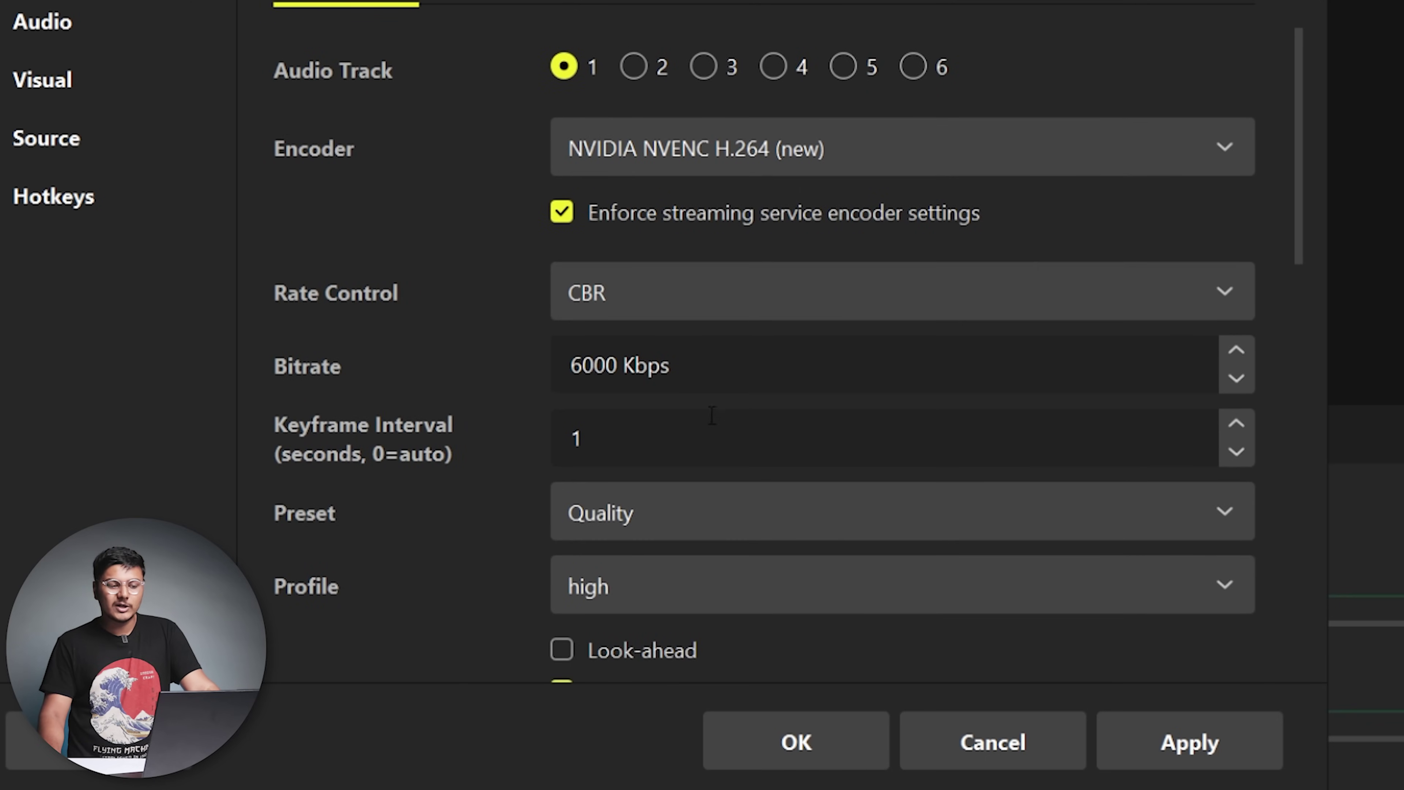
pyautogui.scroll(-2, 547, 412)
pyautogui.scroll(-1, 1039, 431)
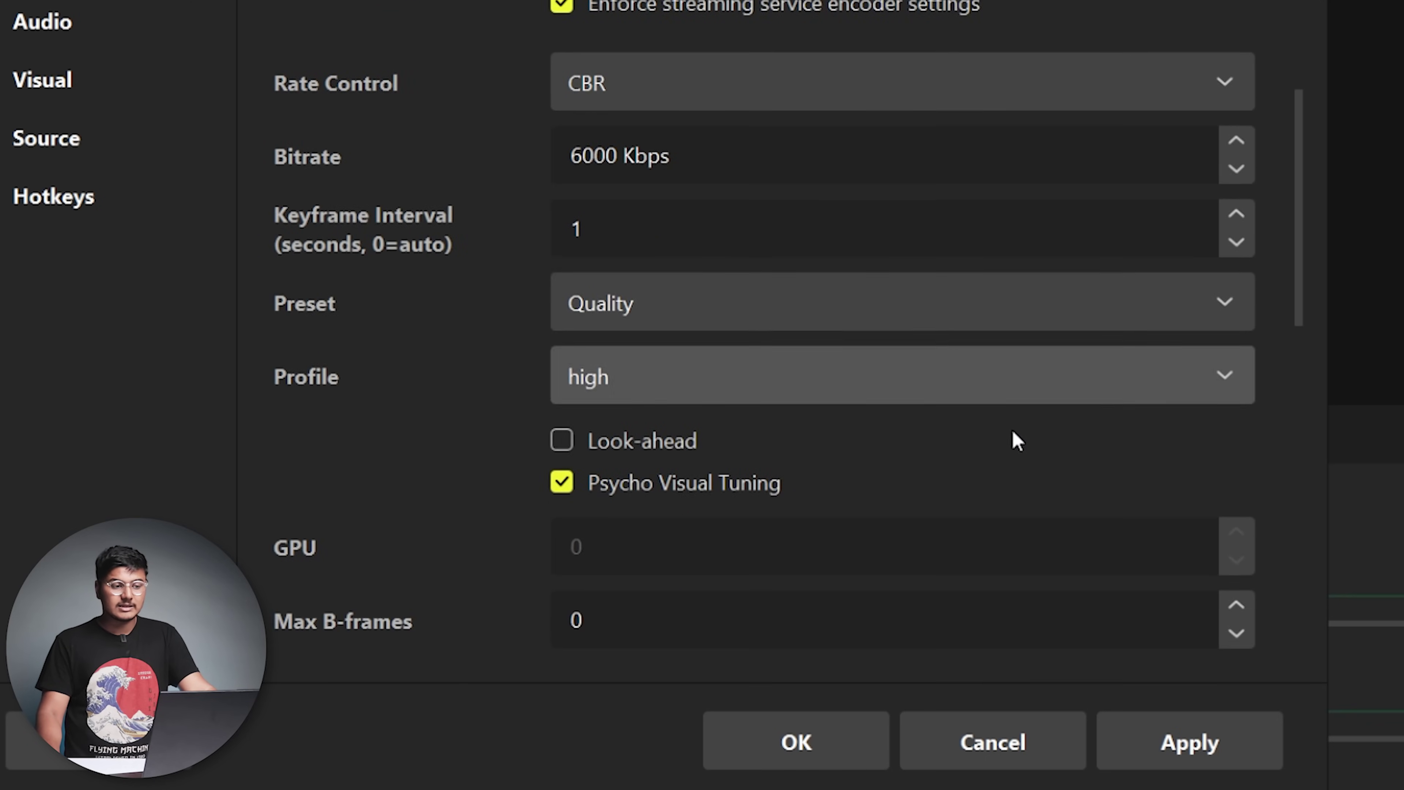
pyautogui.click(660, 313)
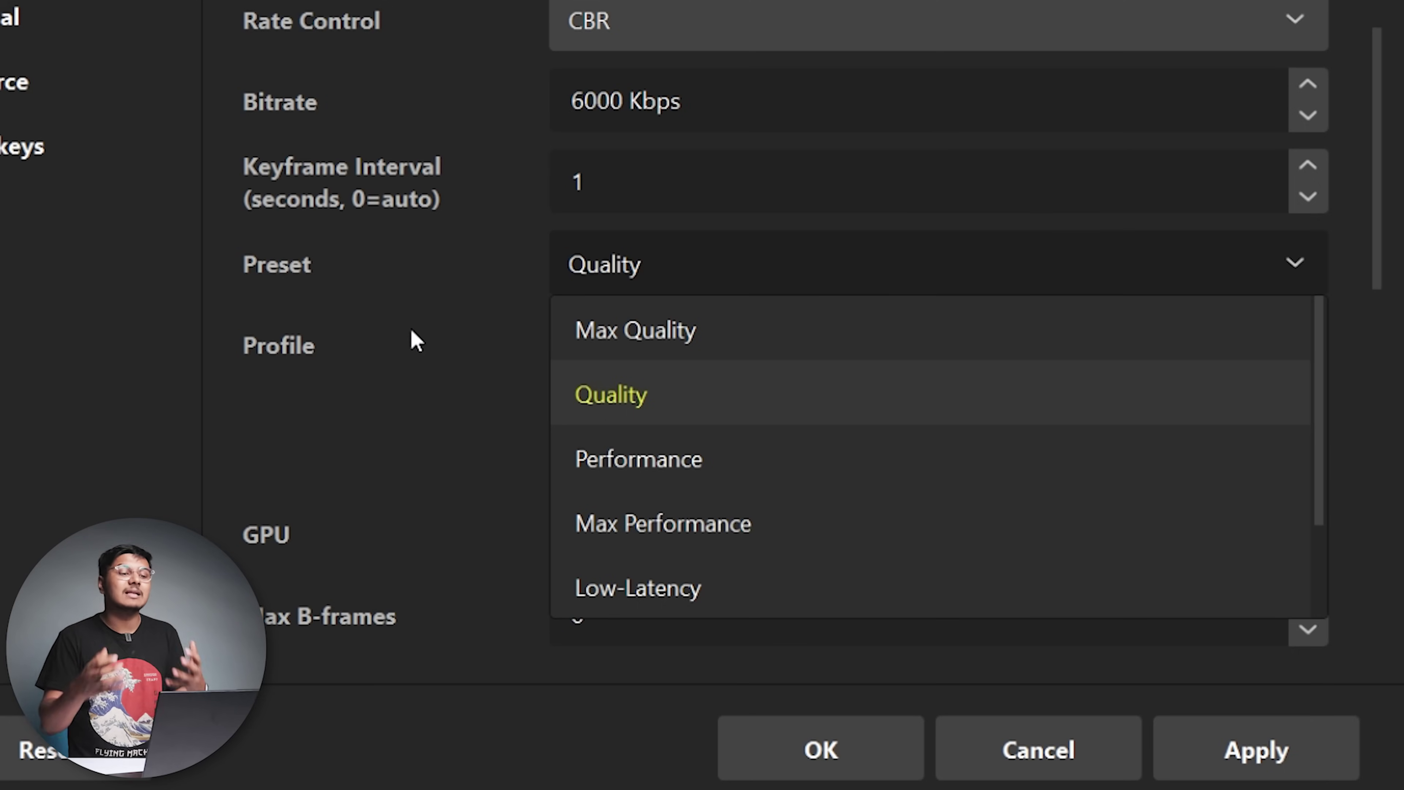
pyautogui.click(398, 340)
pyautogui.scroll(-2, 580, 476)
pyautogui.scroll(10, 580, 477)
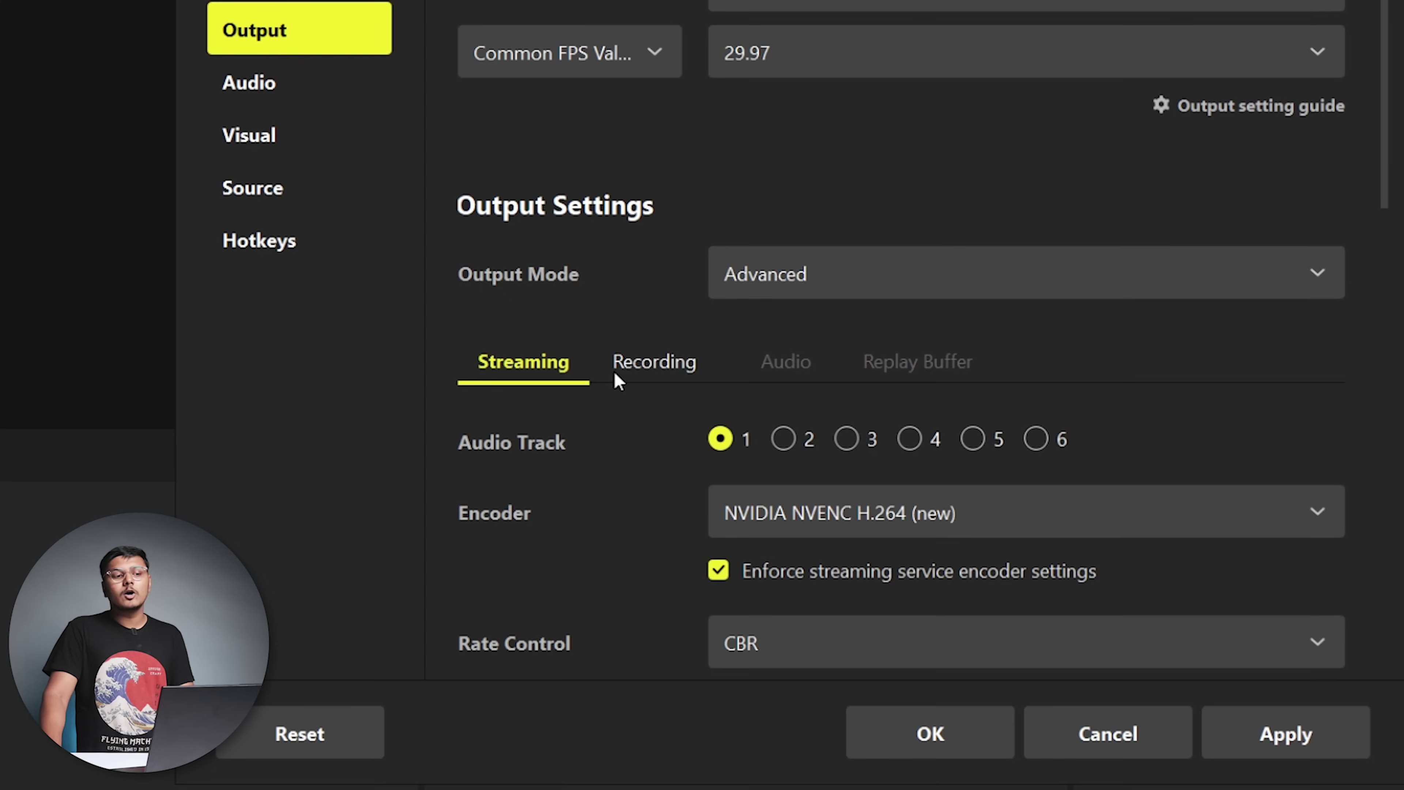
# Review the recording output's save path and its recording format options.
pyautogui.click(644, 372)
pyautogui.scroll(-1, 665, 551)
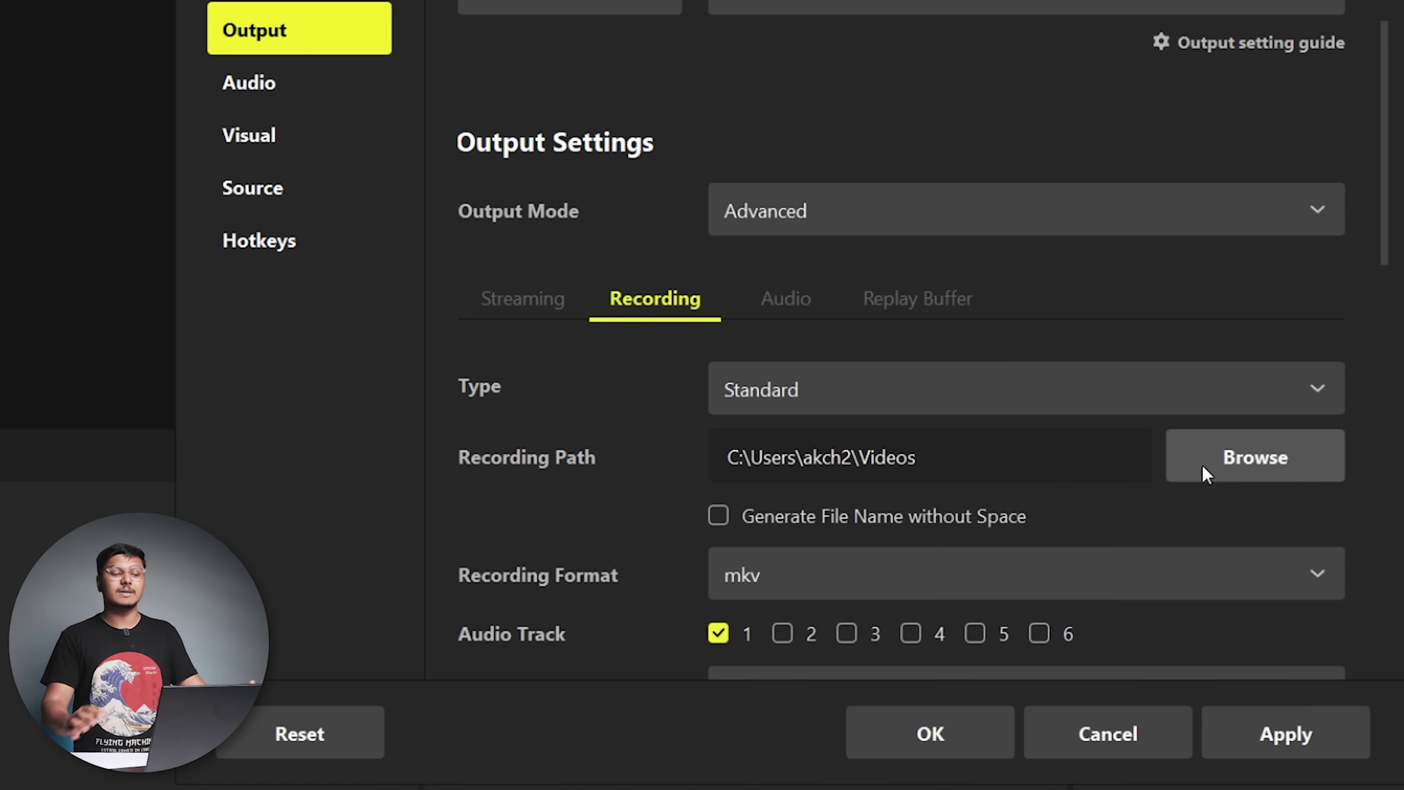
pyautogui.scroll(-5, 1095, 509)
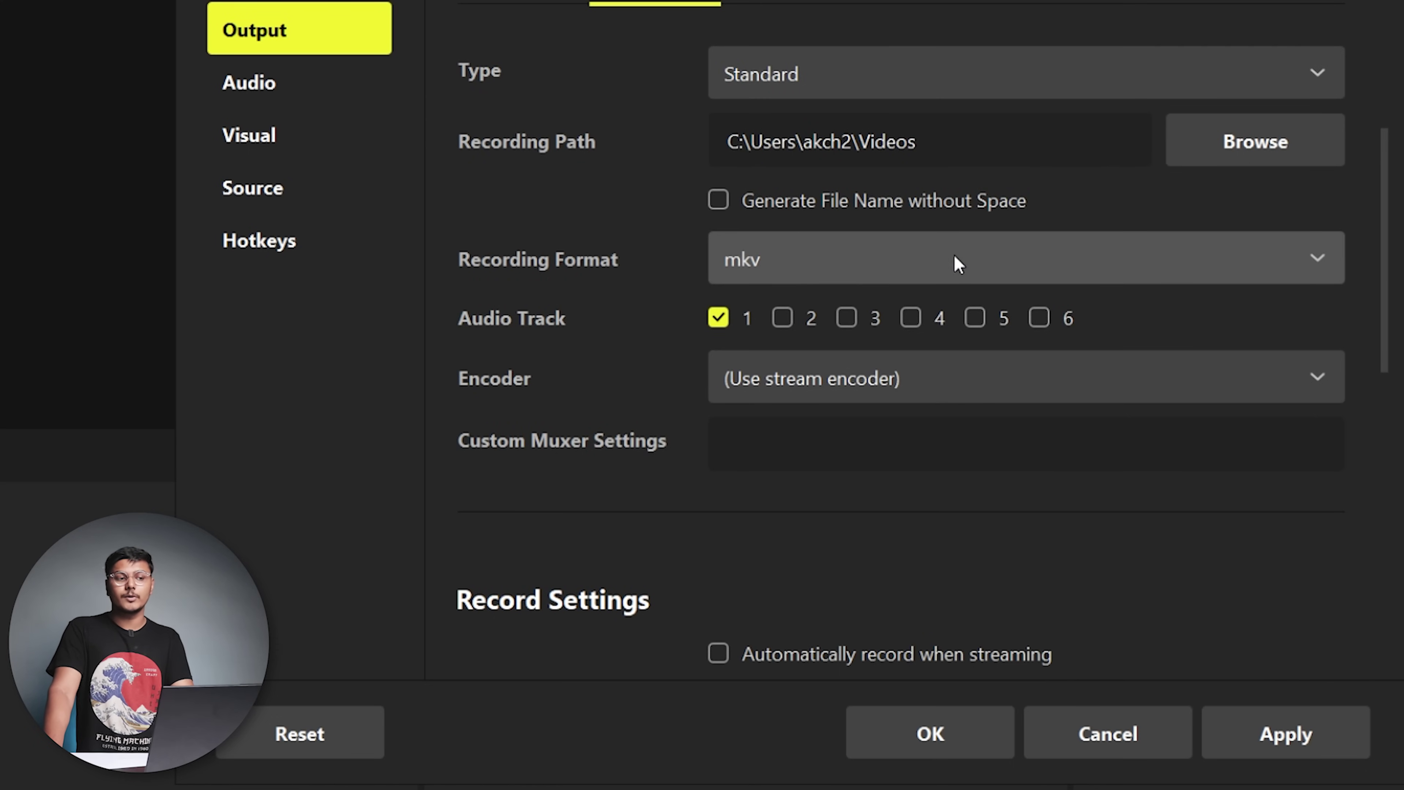
pyautogui.click(787, 260)
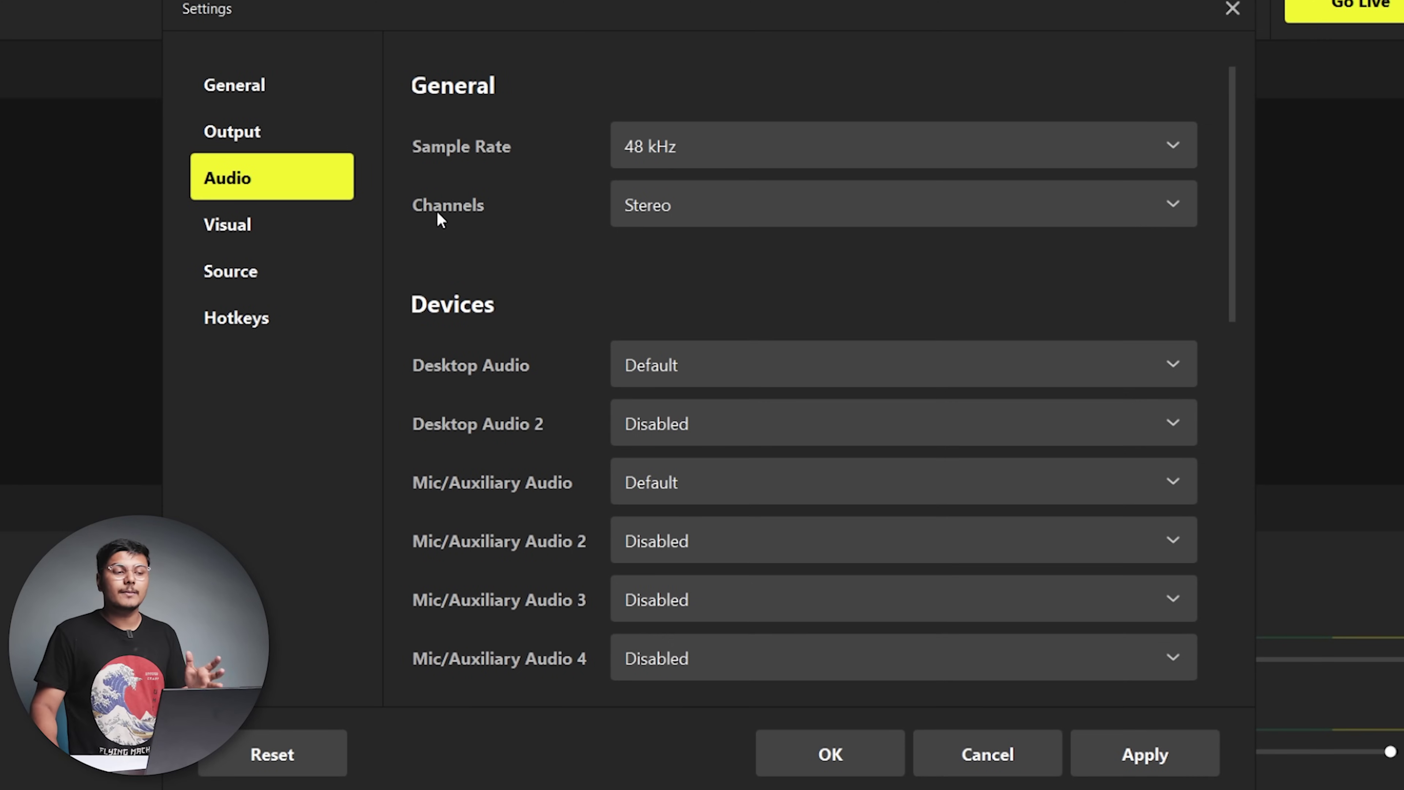
# Examine the audio channels and device settings, and the base canvas resolution choices in the visual settings.
pyautogui.scroll(-1, 530, 243)
pyautogui.scroll(1, 529, 244)
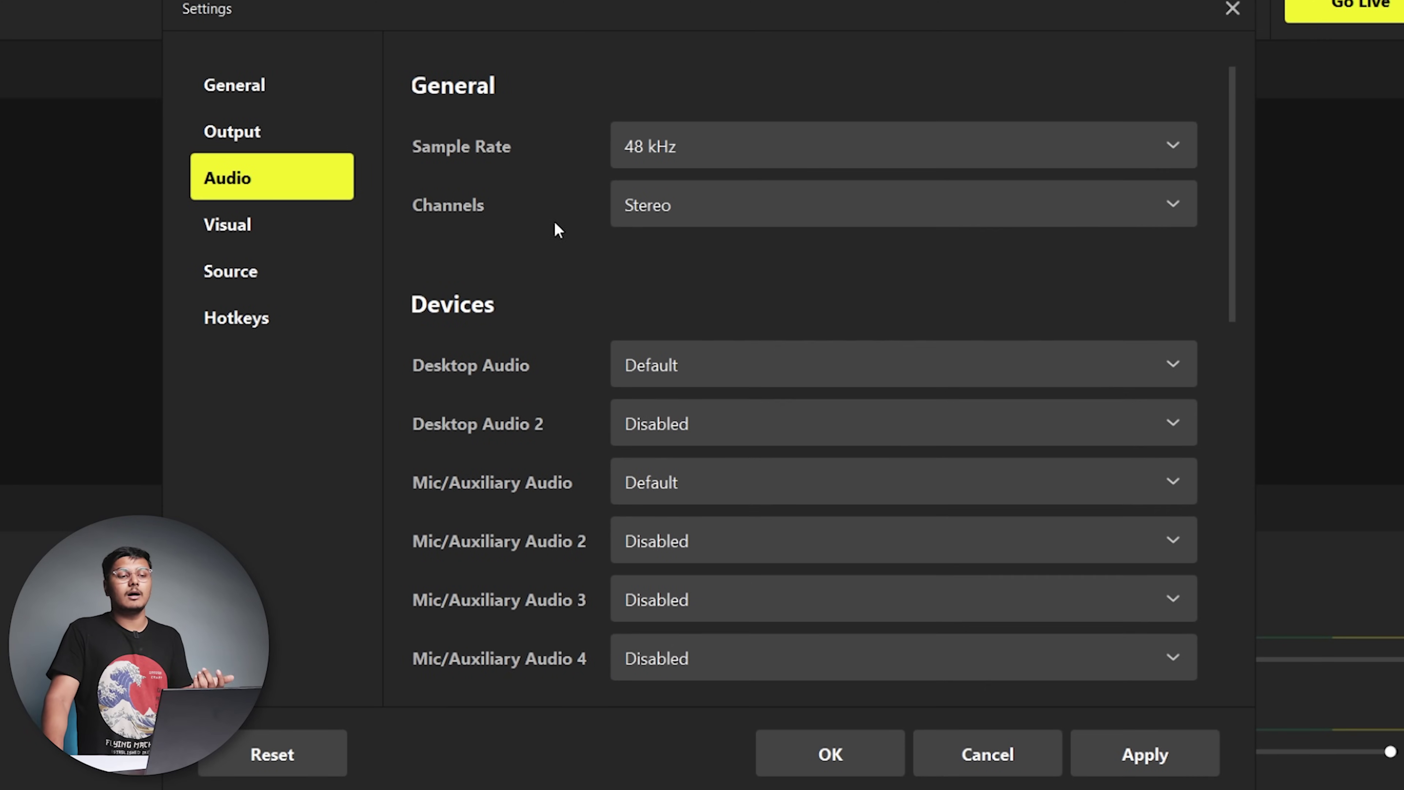
pyautogui.click(705, 208)
pyautogui.click(551, 281)
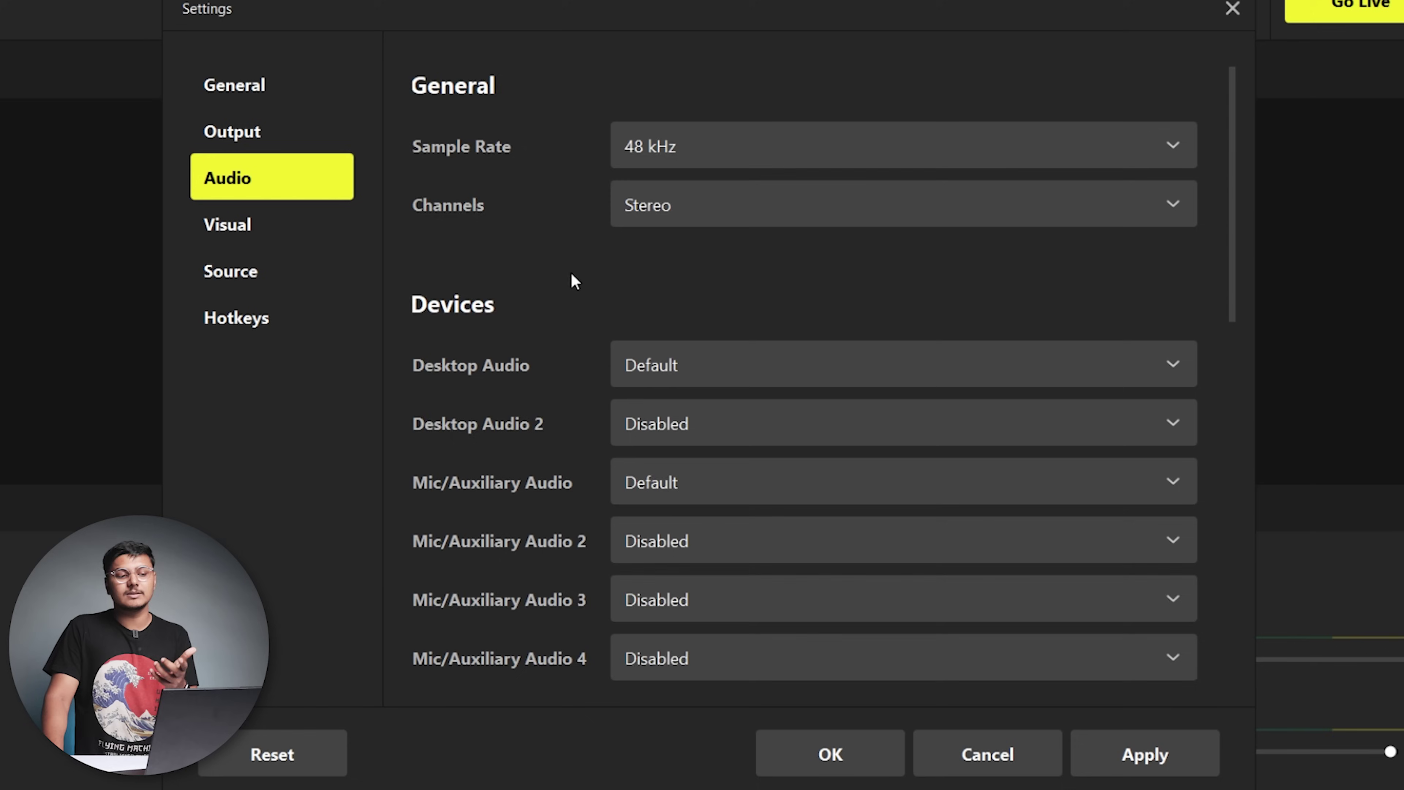
pyautogui.scroll(-2, 569, 282)
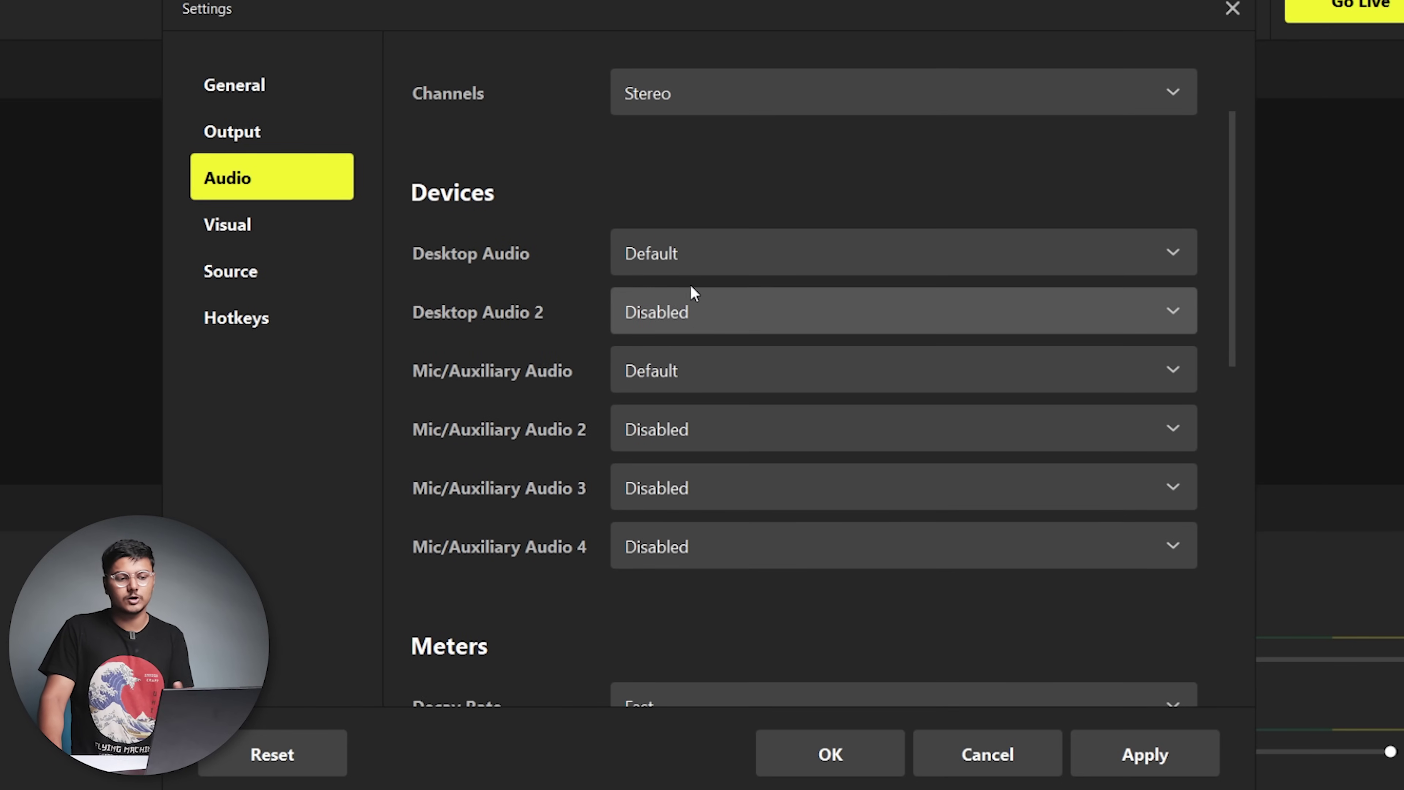
pyautogui.click(246, 231)
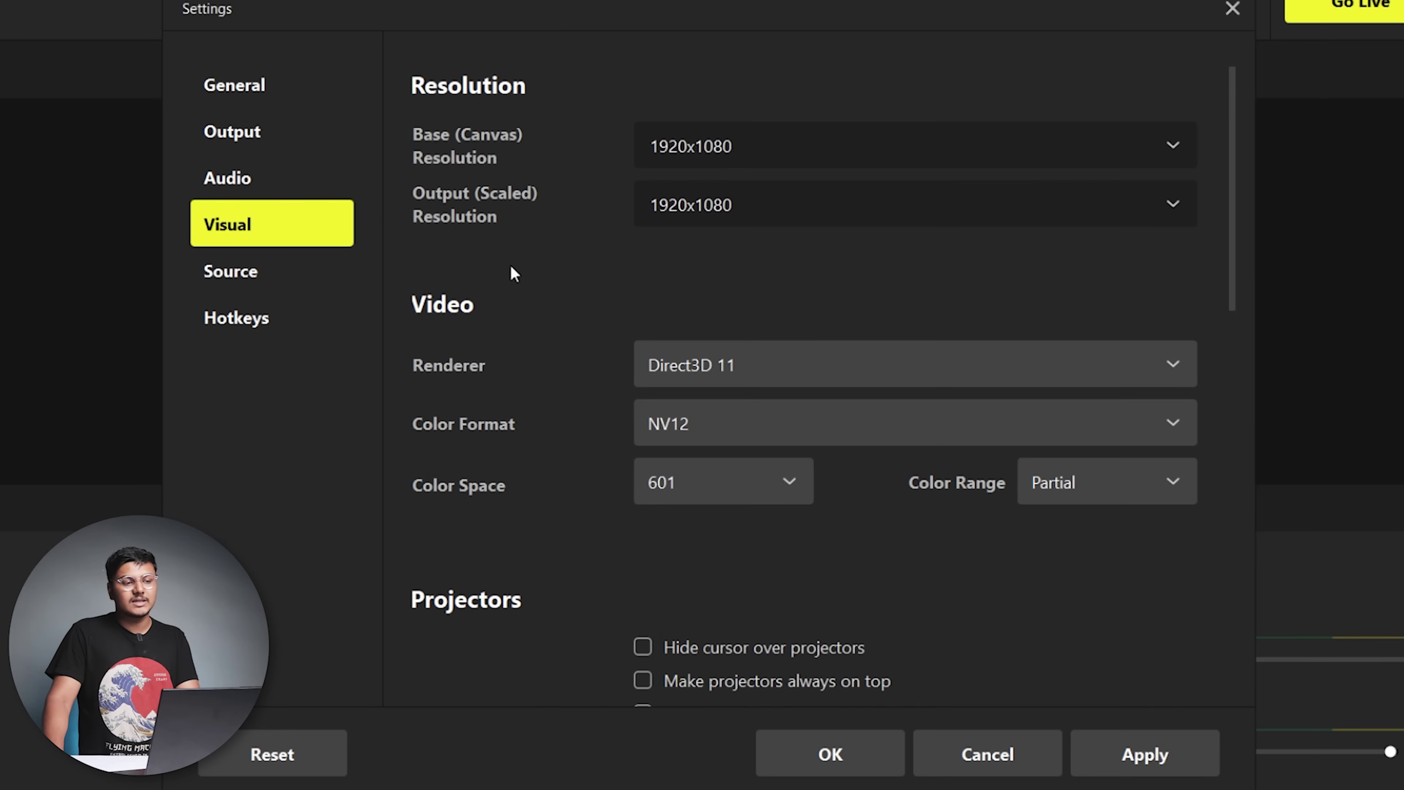
pyautogui.click(1196, 157)
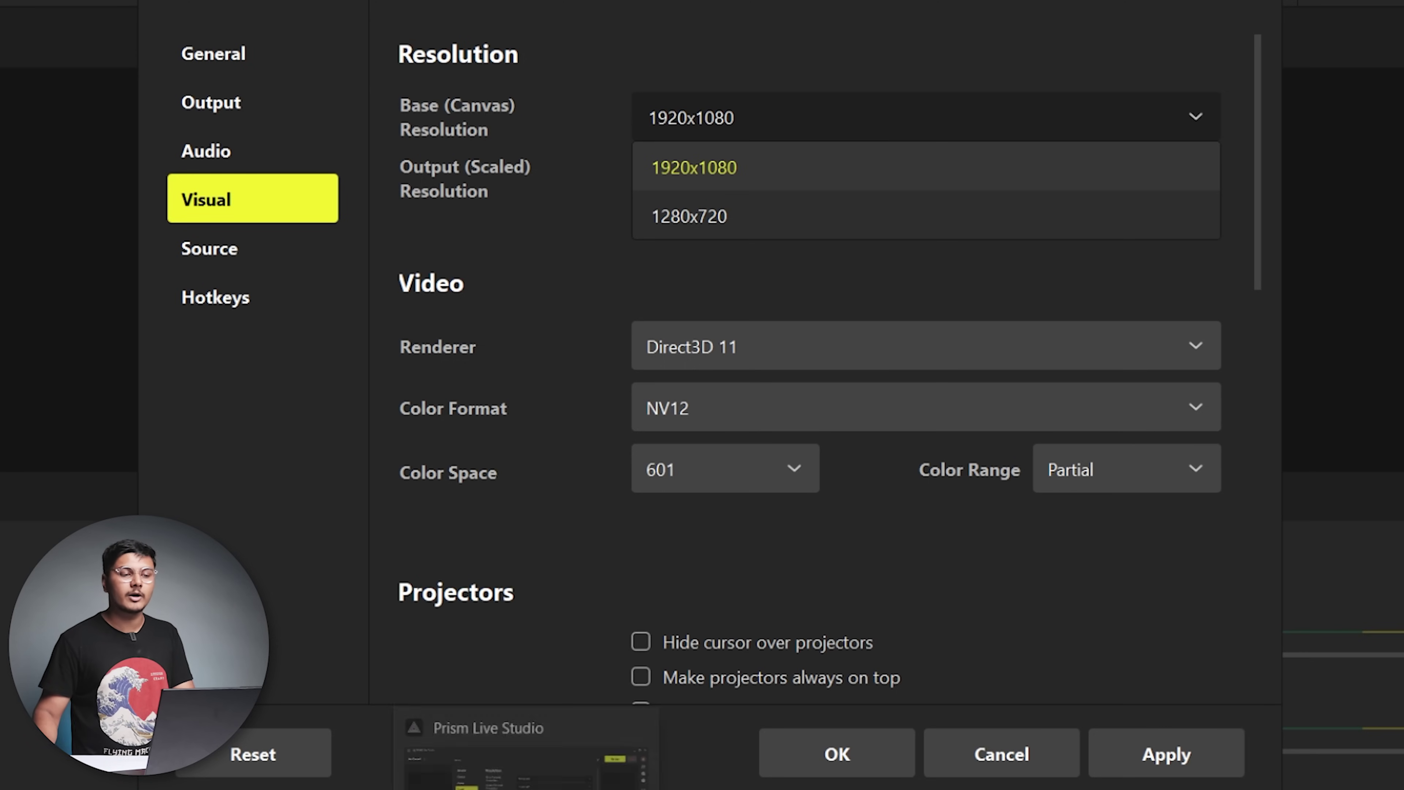
pyautogui.click(572, 227)
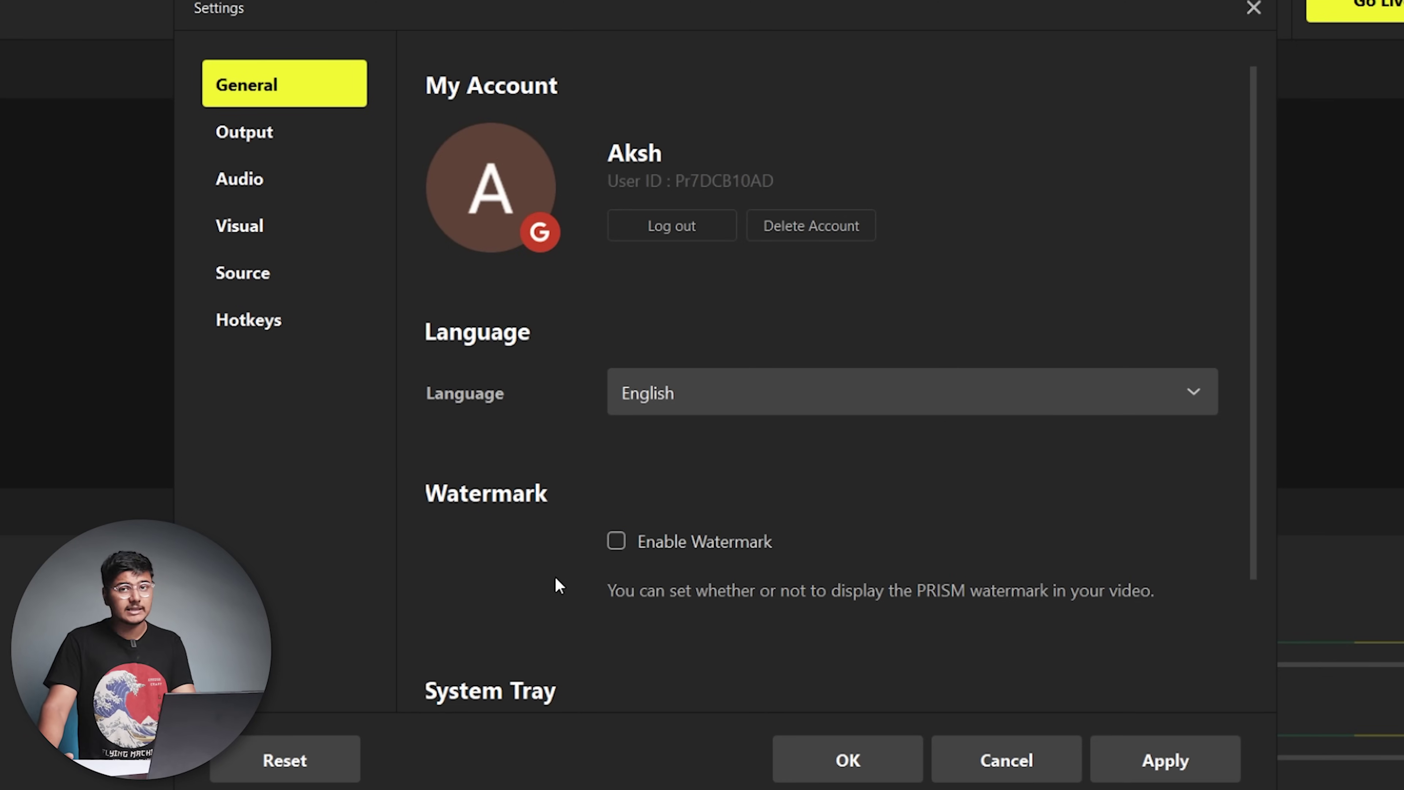
# Disable the PRISM watermark in the general settings and save the settings.
pyautogui.scroll(-3, 559, 585)
pyautogui.click(879, 759)
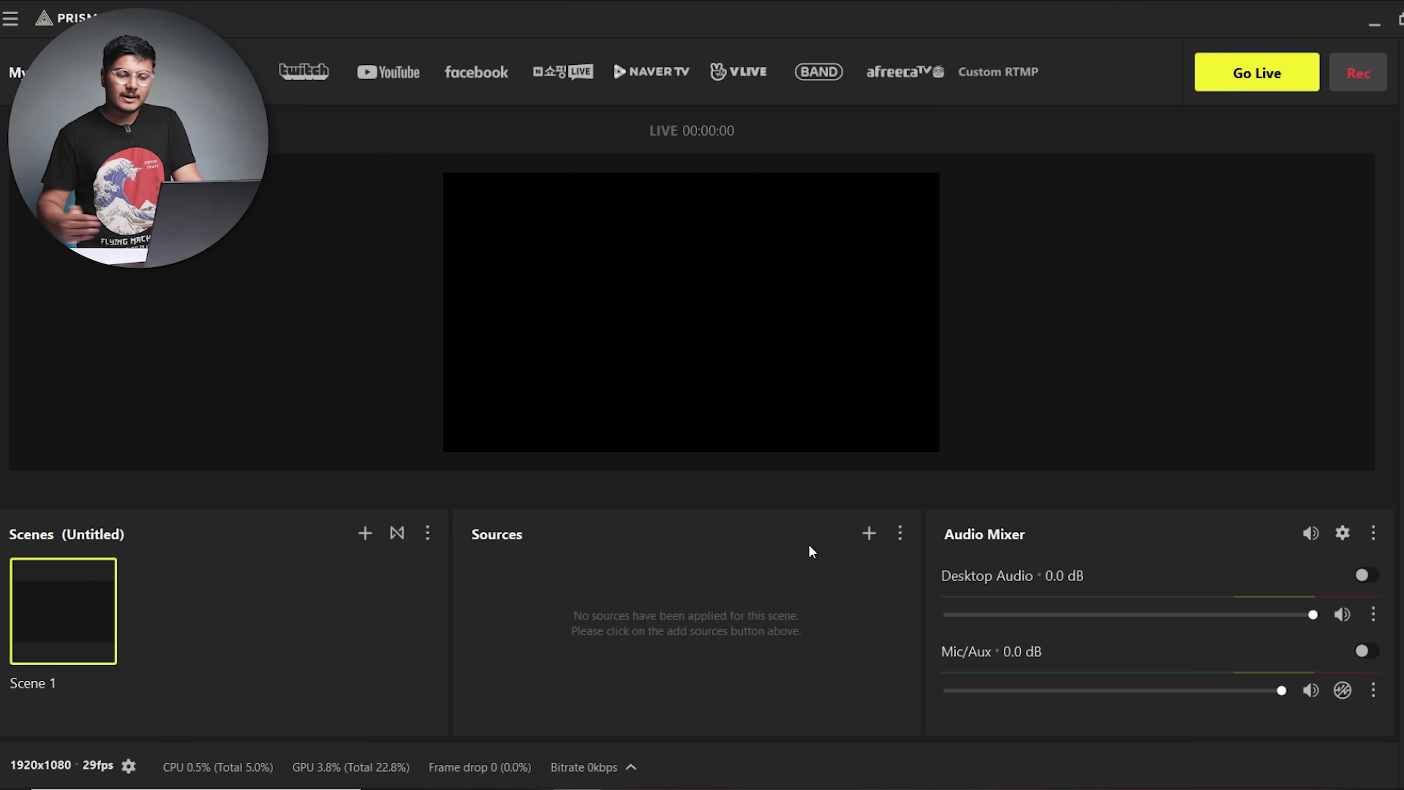
# Add a new Monitor Capture (Full) source to Scene 1 under its default name and deselect it in the preview.
pyautogui.click(868, 534)
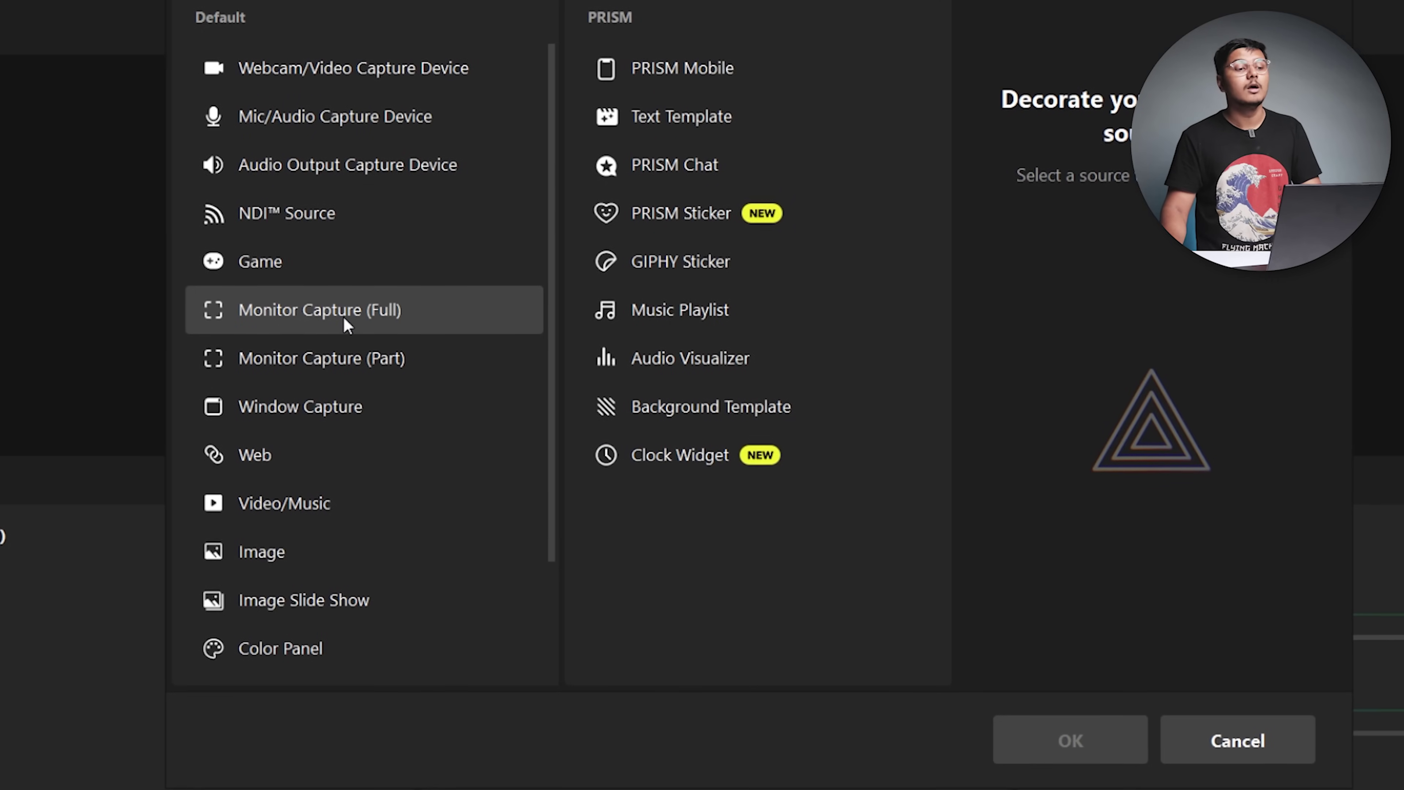
pyautogui.click(361, 301)
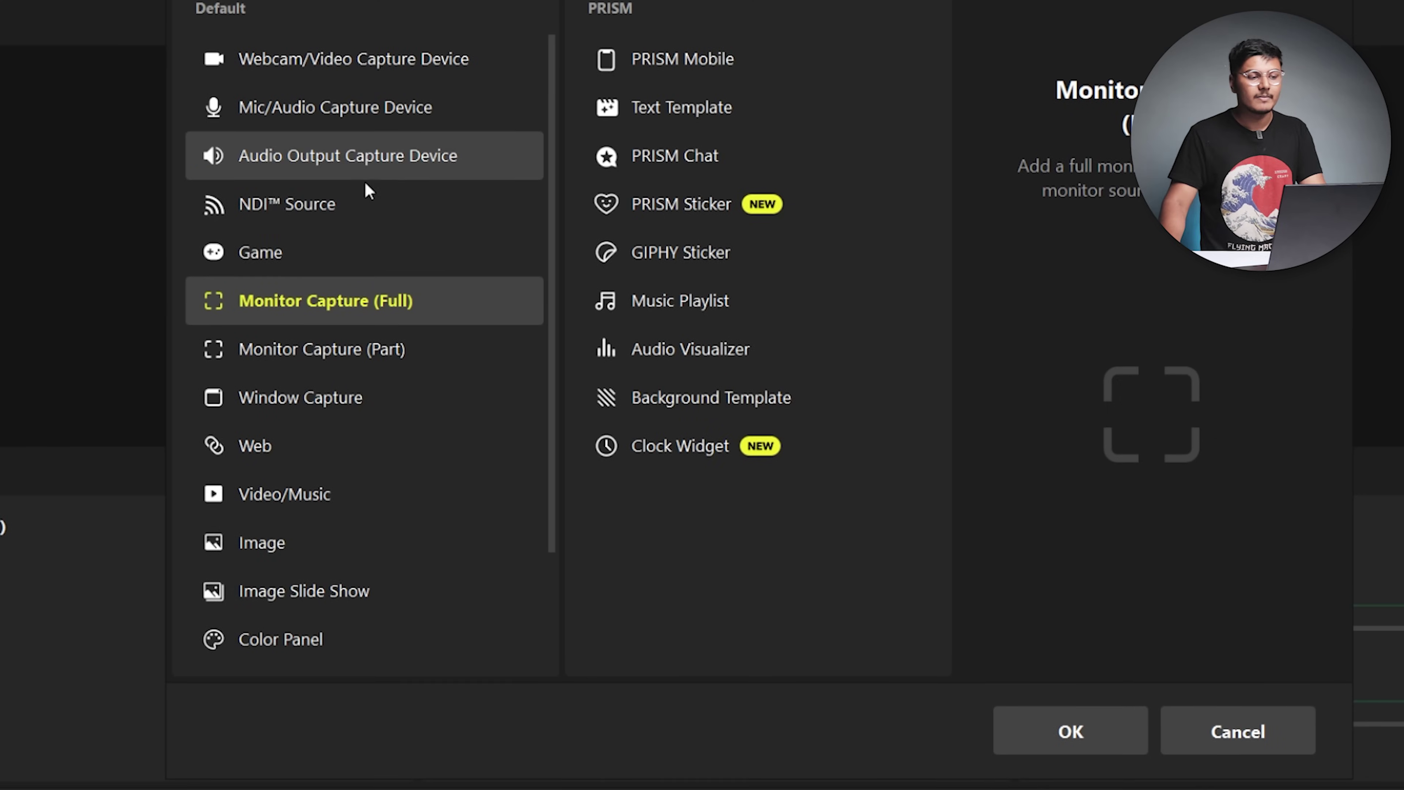
pyautogui.click(1070, 731)
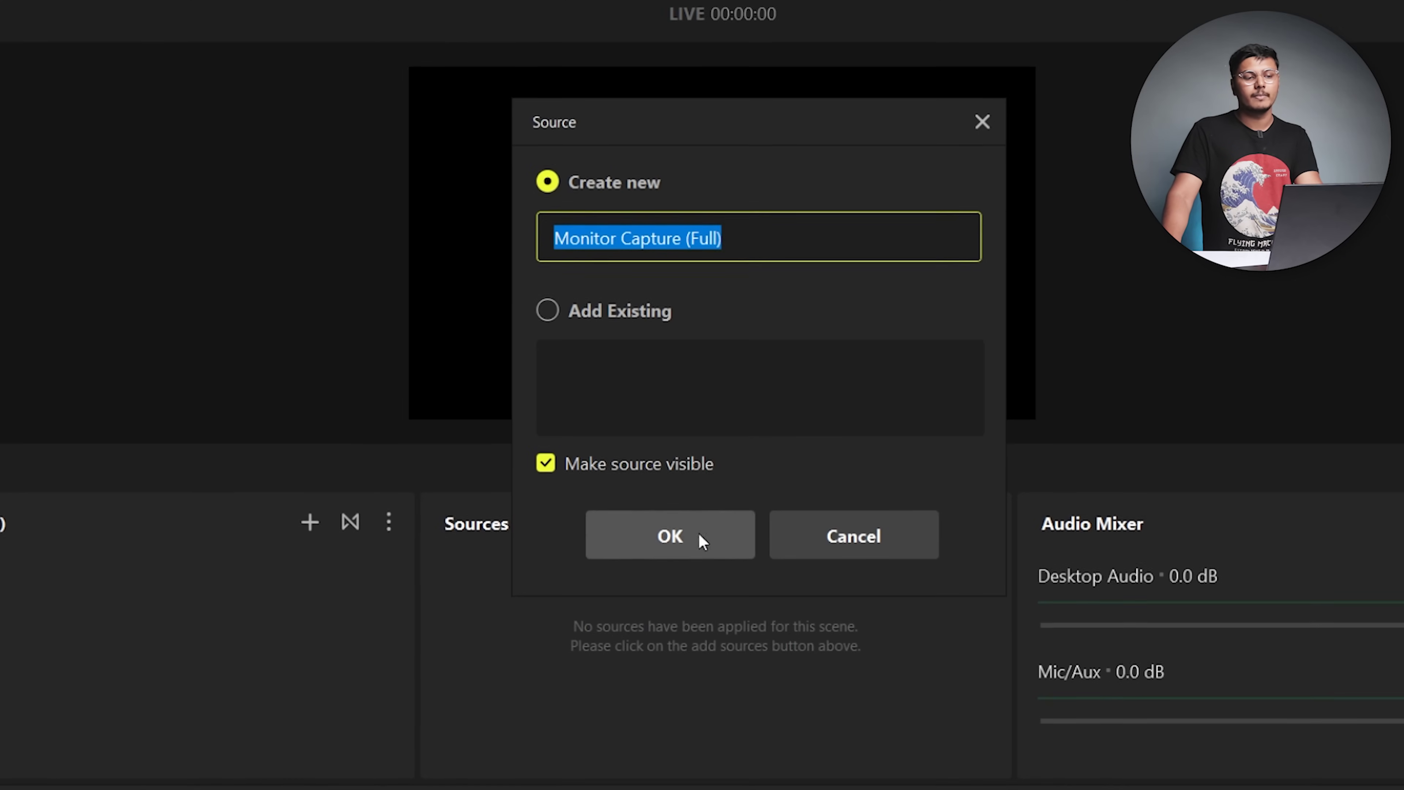
pyautogui.click(663, 551)
pyautogui.click(897, 694)
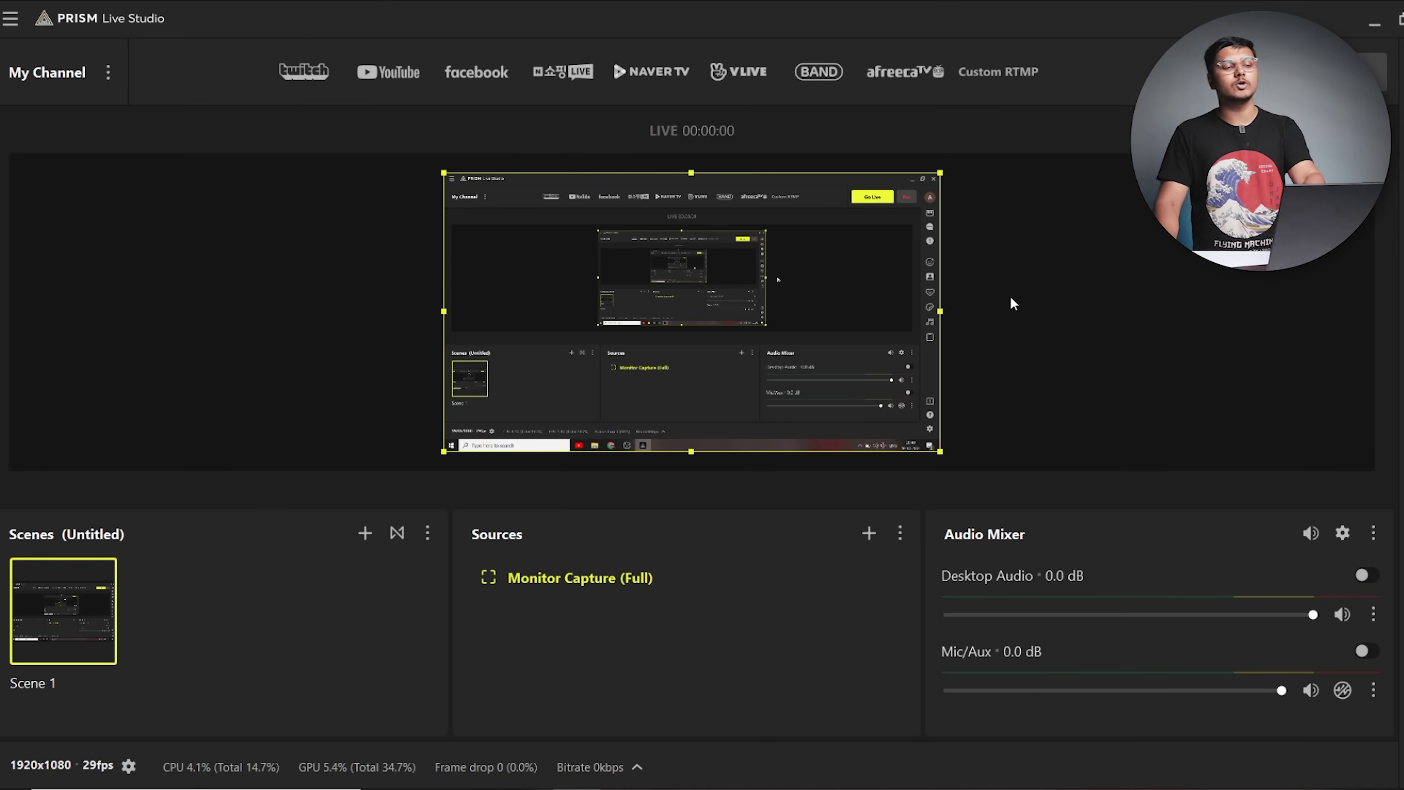
pyautogui.click(1062, 285)
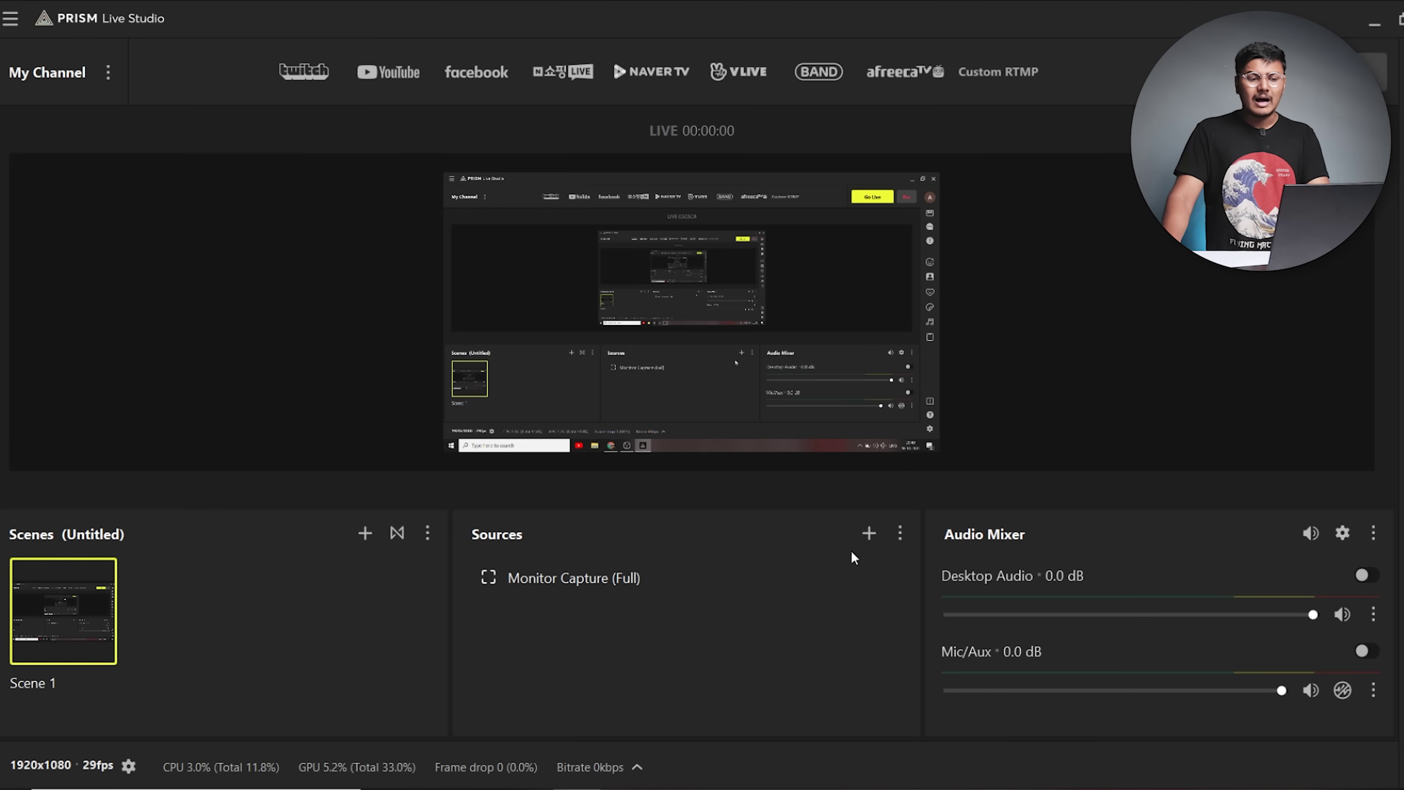
pyautogui.click(869, 534)
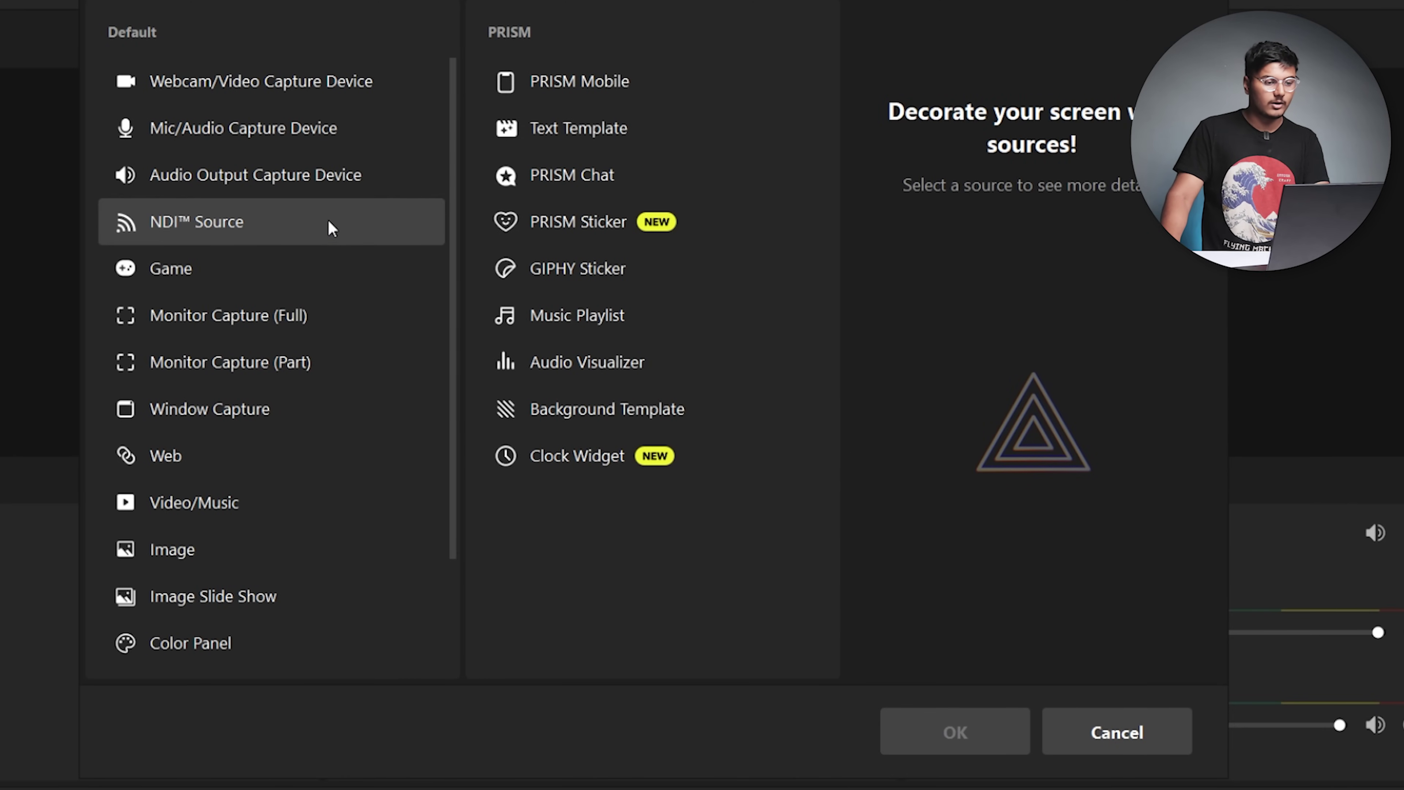
pyautogui.click(360, 138)
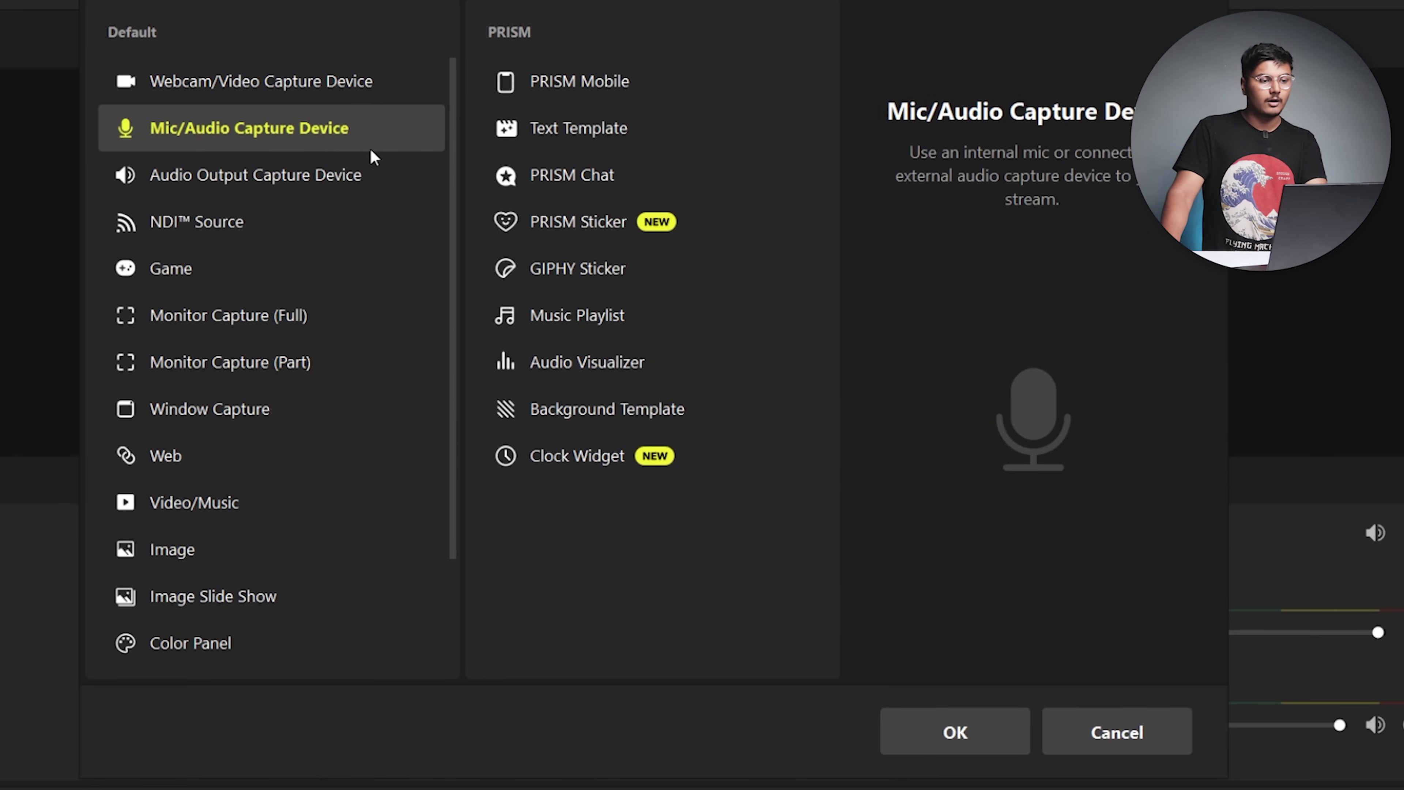
pyautogui.click(983, 729)
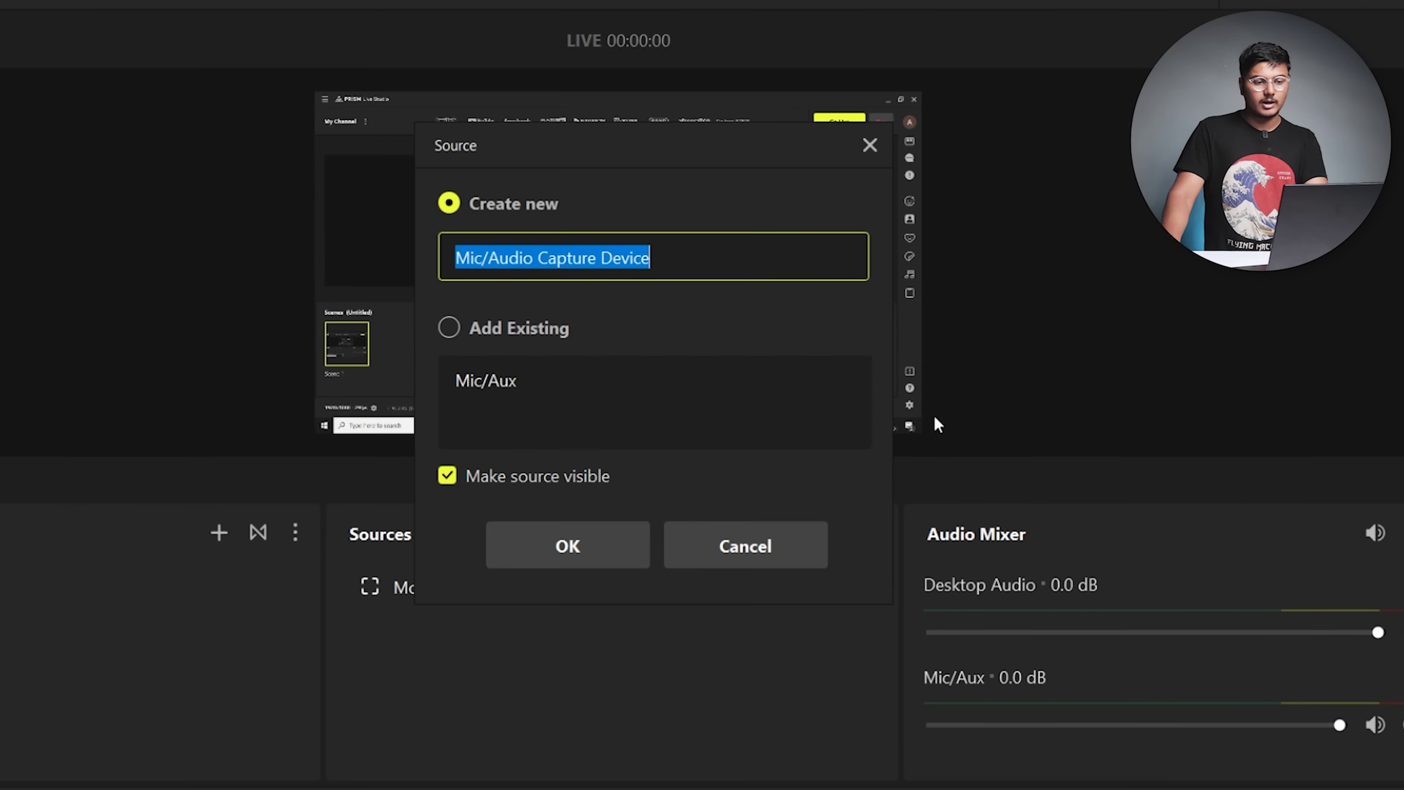
pyautogui.click(586, 528)
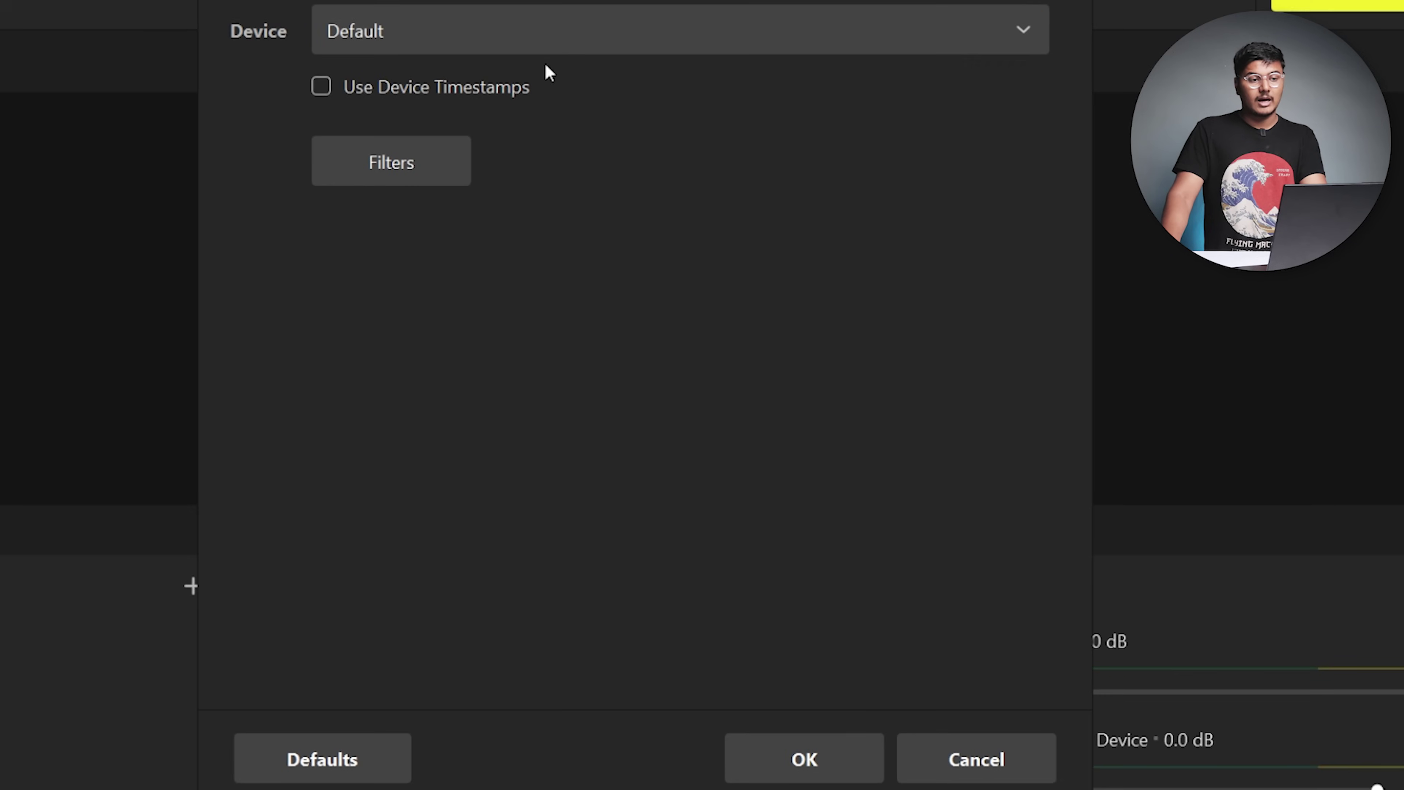
pyautogui.click(573, 39)
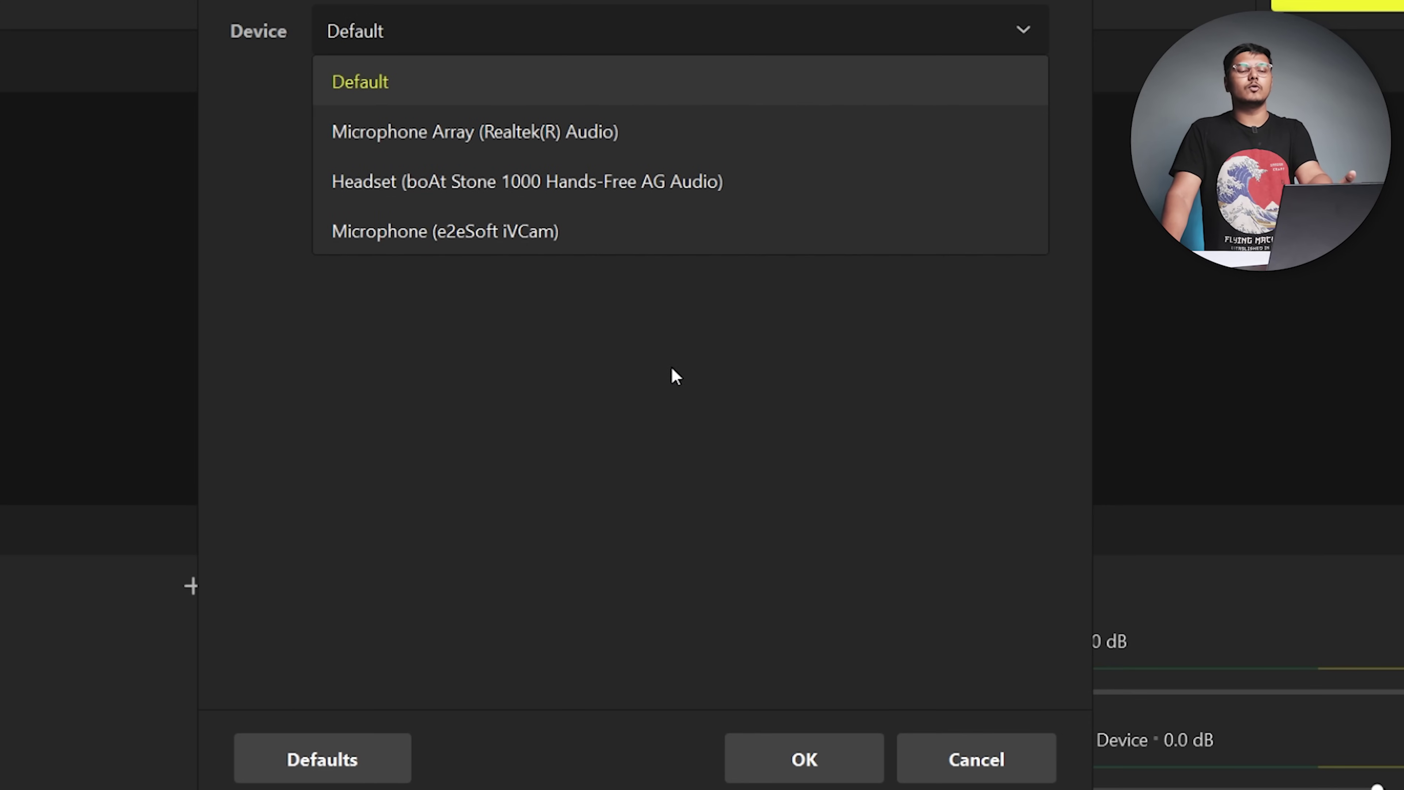
pyautogui.click(956, 758)
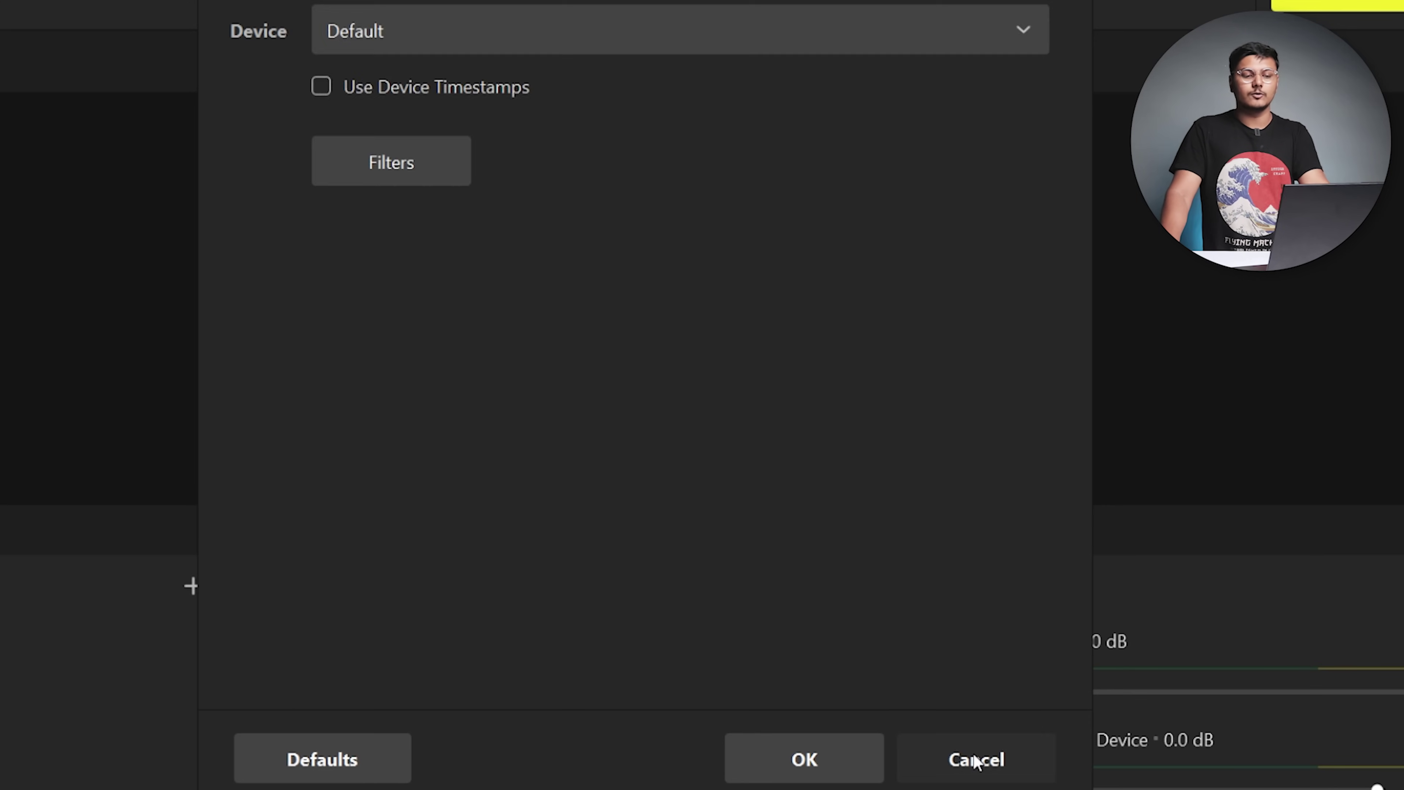
pyautogui.click(956, 759)
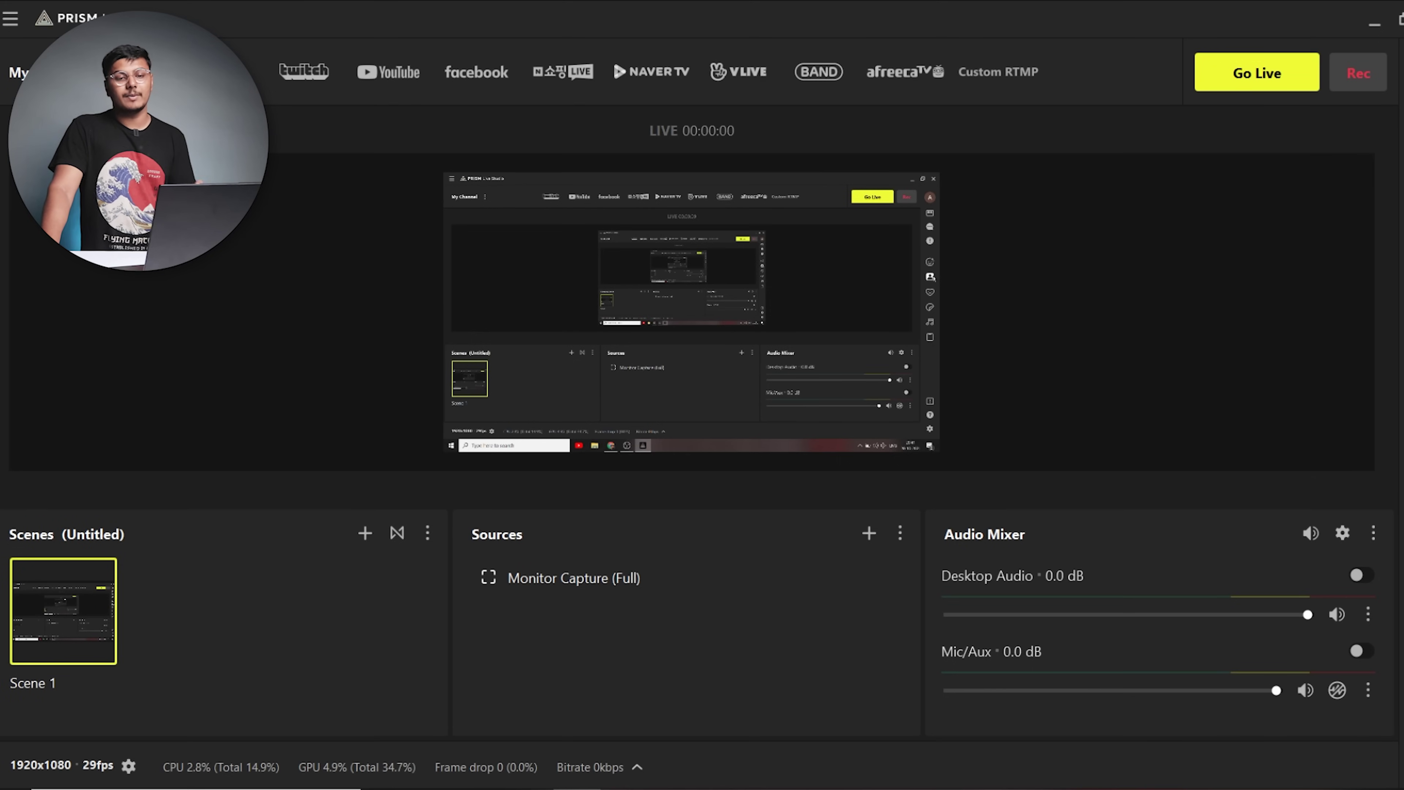
# Add the pink firework PRISM Sticker to Scene 1 and move the Subscribe GIPHY sticker to the lower centre of the canvas.
pyautogui.click(1402, 308)
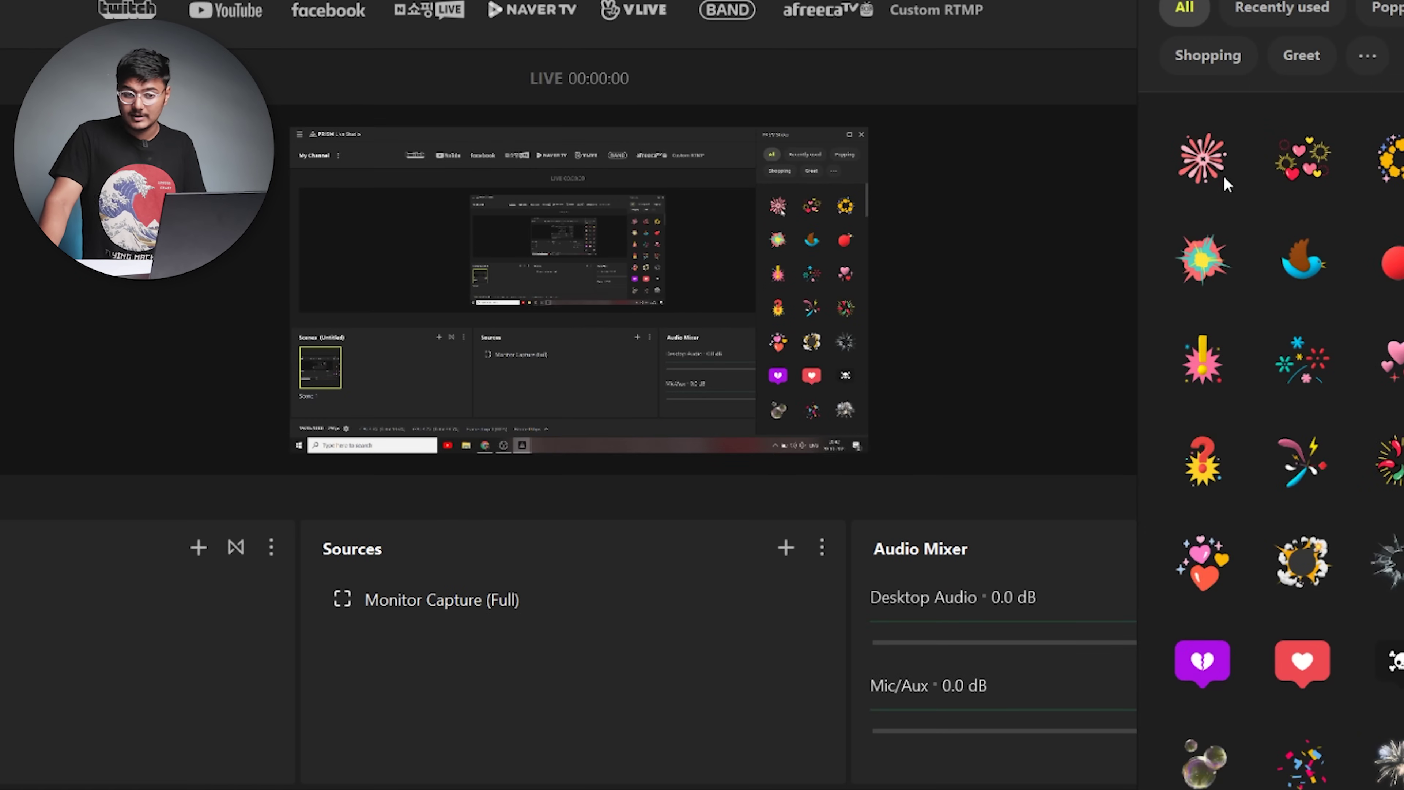
pyautogui.click(1208, 180)
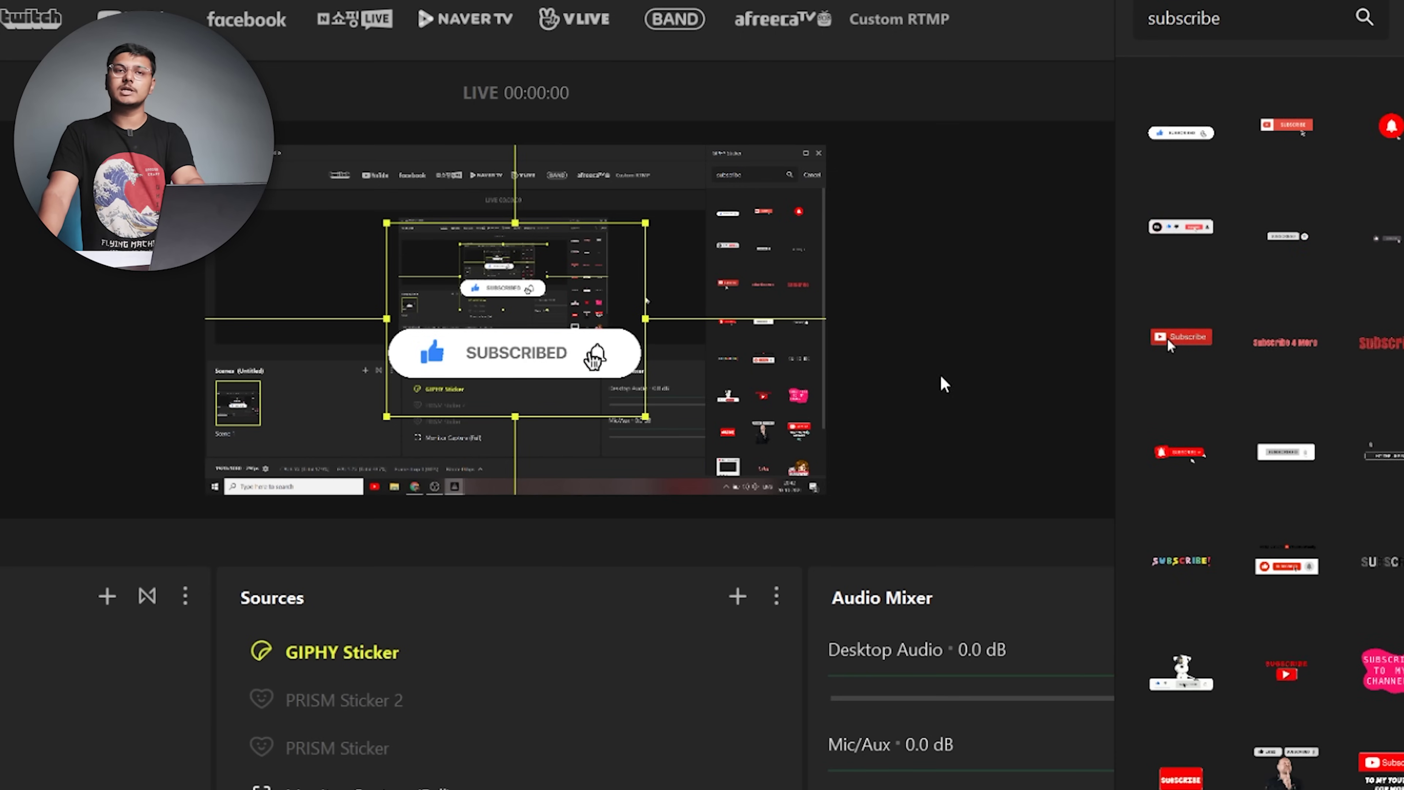
pyautogui.moveTo(551, 338); pyautogui.dragTo(556, 427)
pyautogui.click(556, 427)
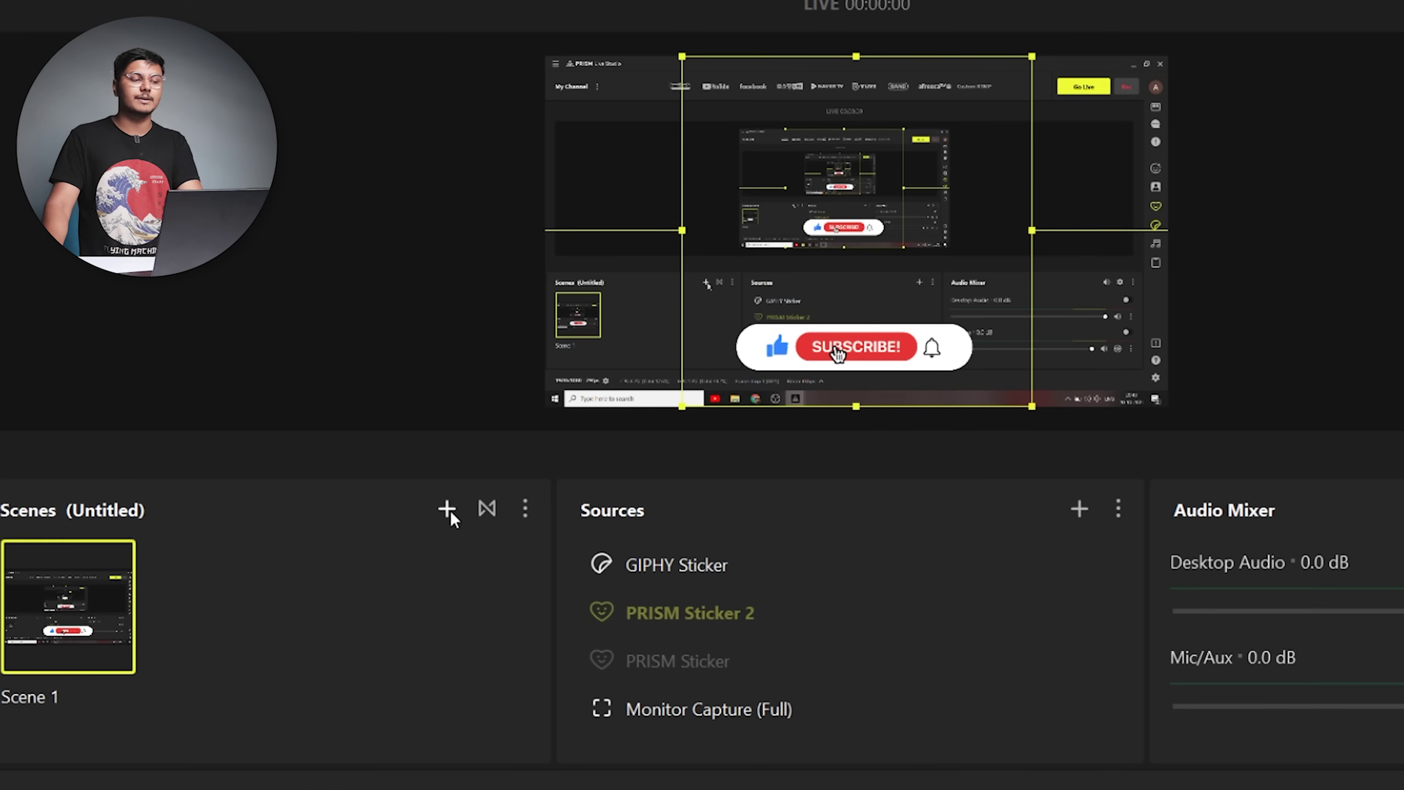
# Add a new scene named Starting.
pyautogui.click(365, 533)
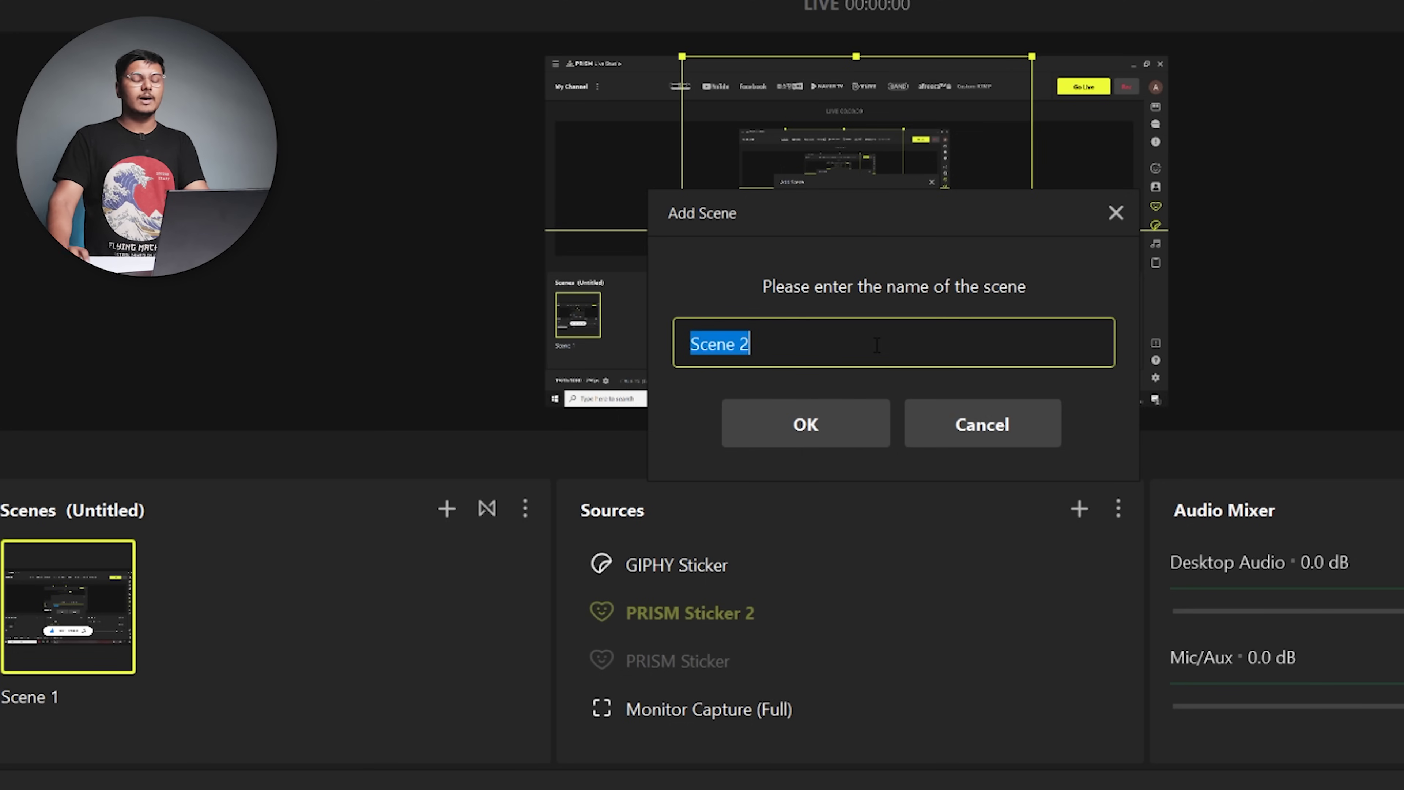
pyautogui.write('Starting')
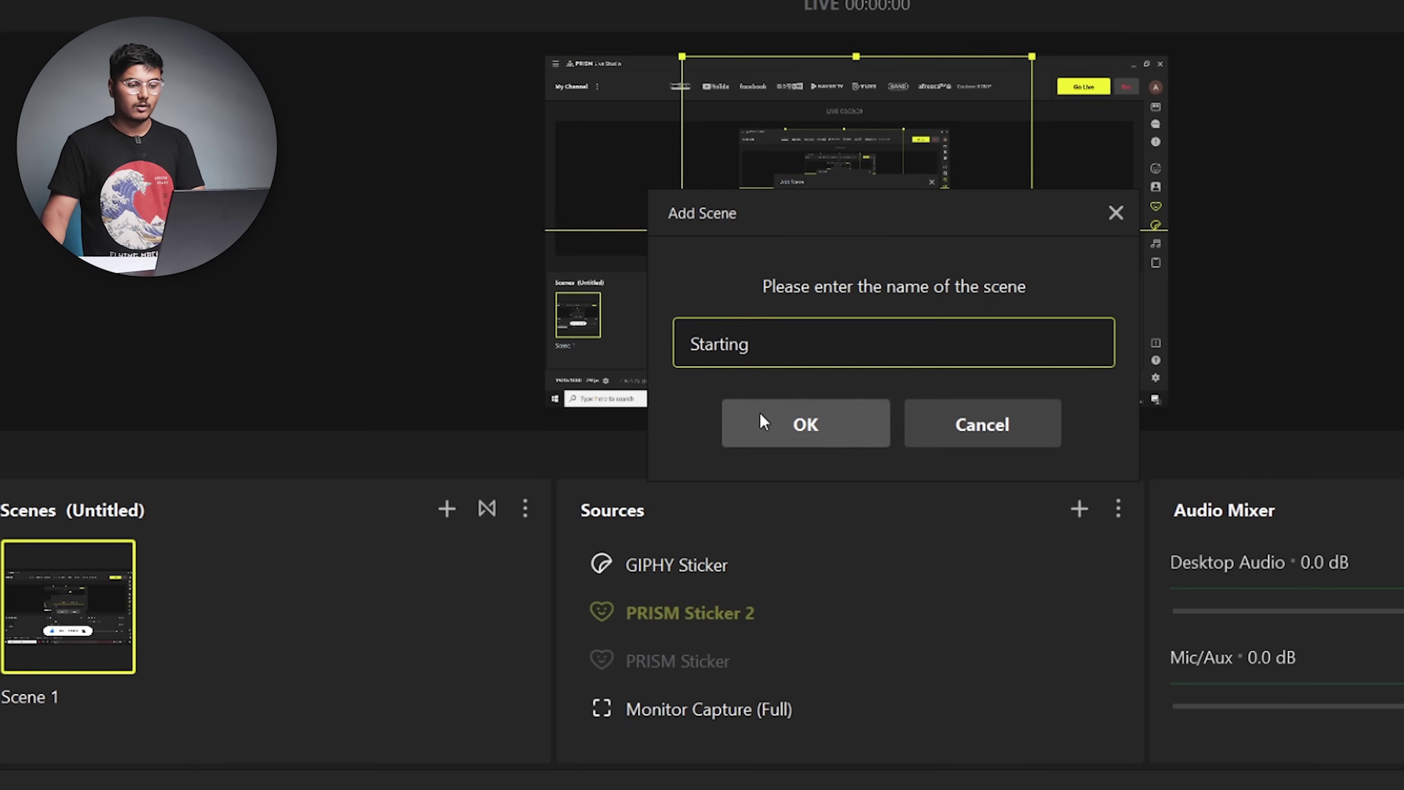
pyautogui.click(753, 421)
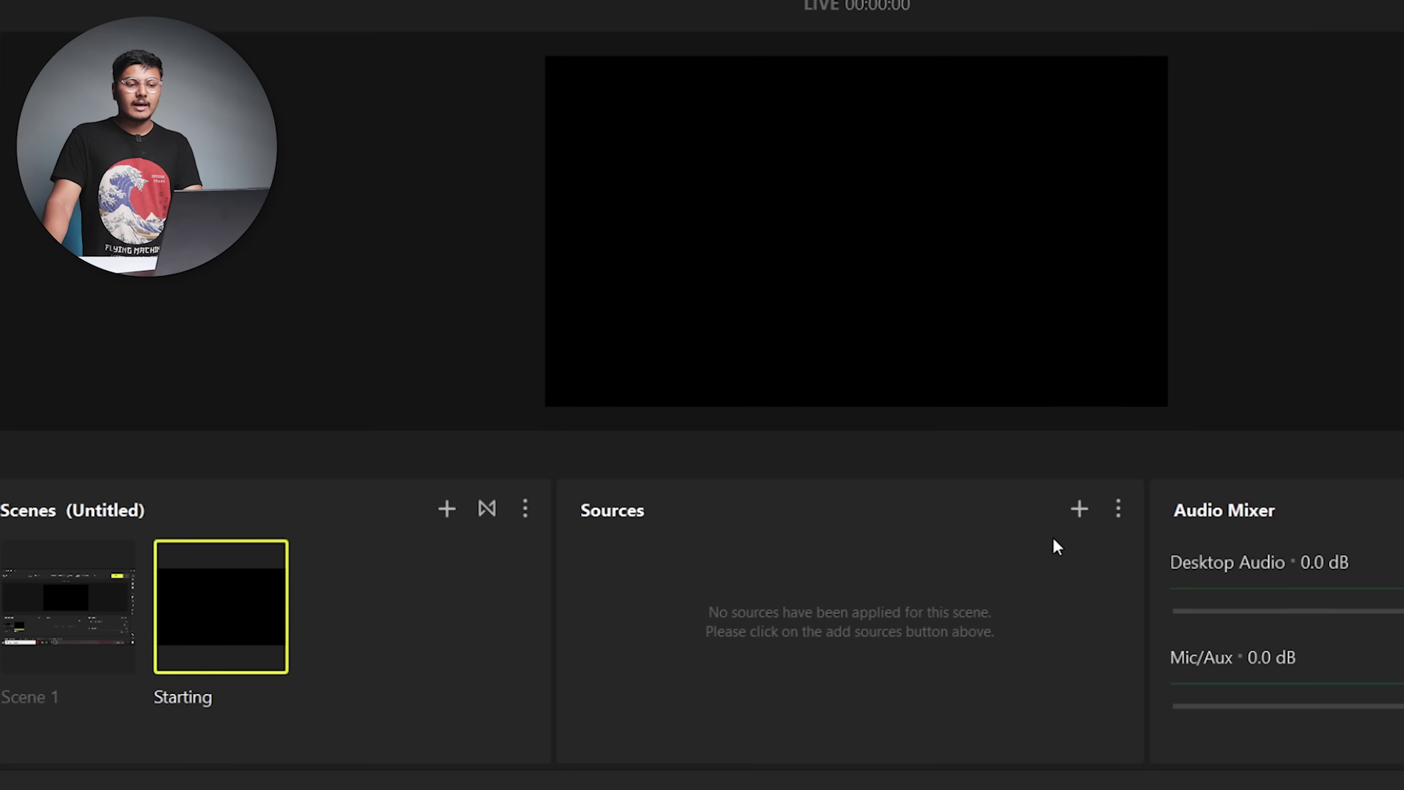
# Add a new Video/Music source to the Starting scene under its default name.
pyautogui.click(1079, 510)
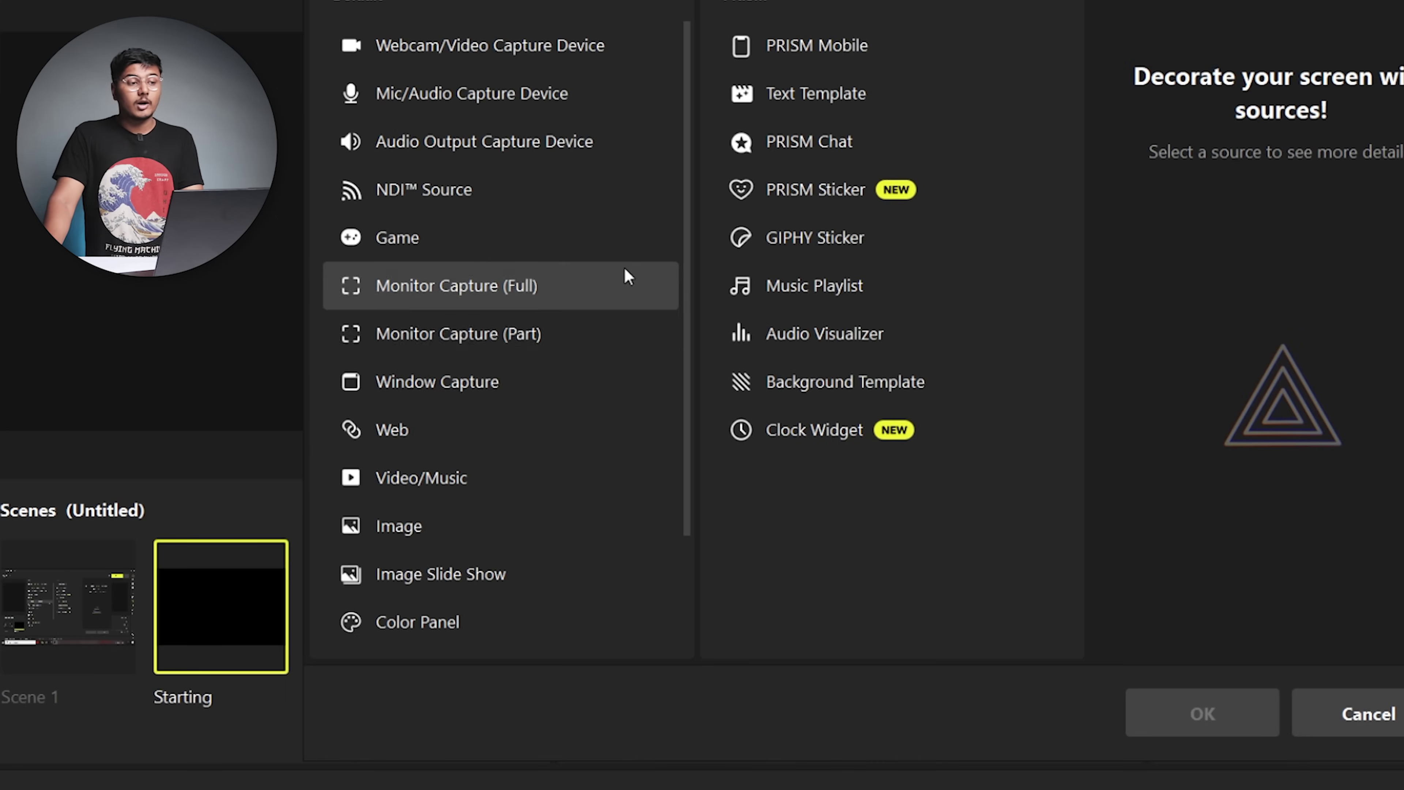
pyautogui.click(564, 479)
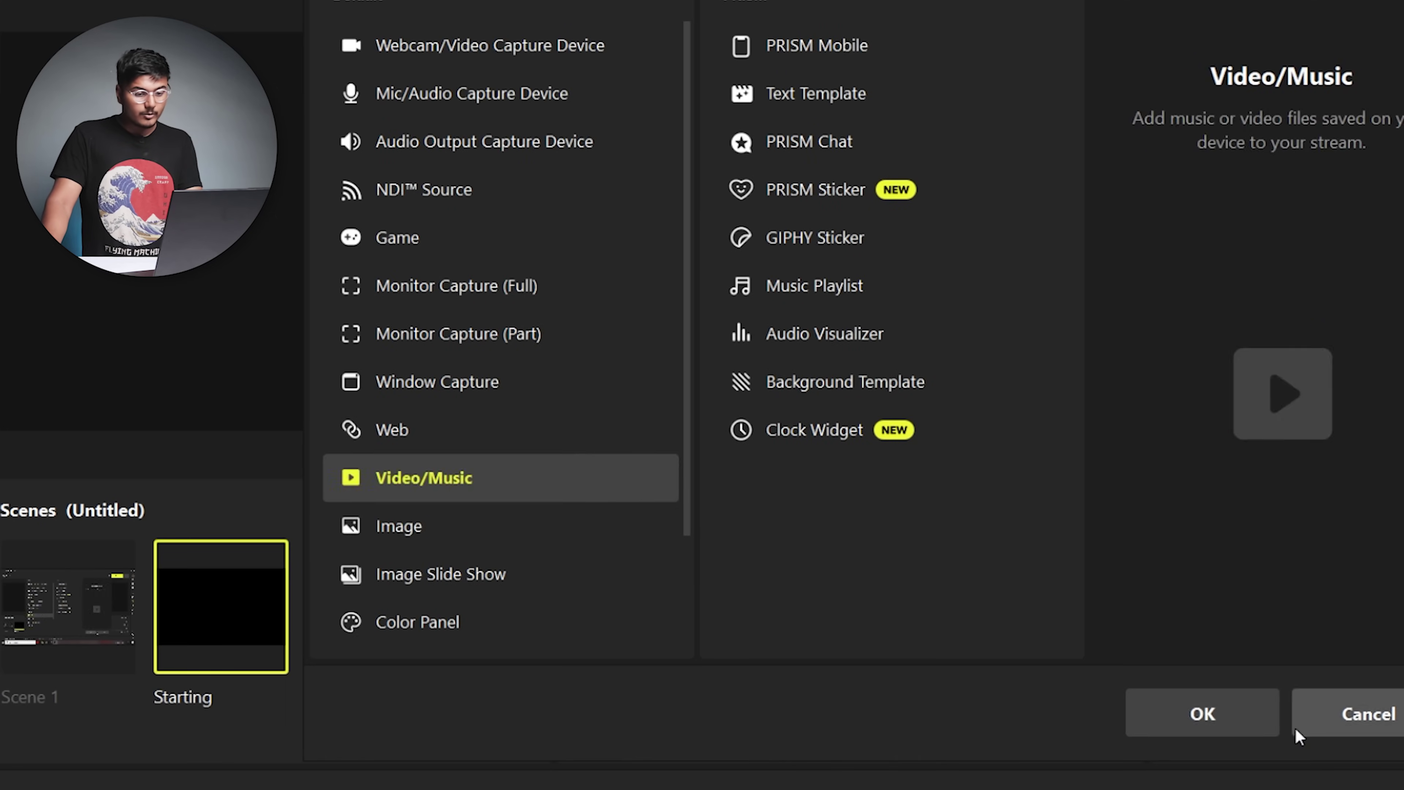
pyautogui.click(1269, 722)
pyautogui.click(826, 521)
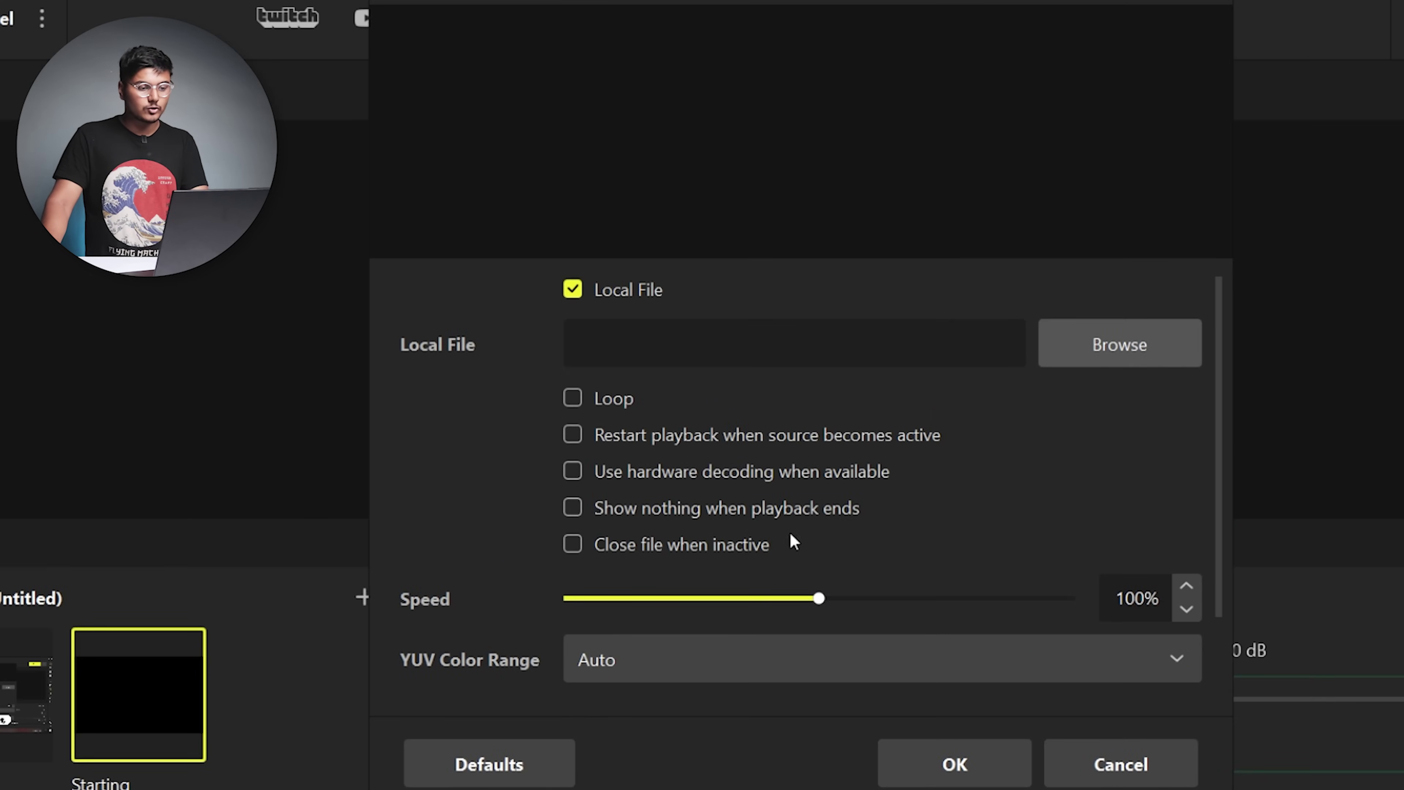
# Load Stream Starting Soon.mp4 as the source's local file with Loop enabled, and deselect the video in the preview.
pyautogui.click(1083, 351)
pyautogui.scroll(-3, 486, 221)
pyautogui.click(470, 239)
pyautogui.scroll(-6, 731, 293)
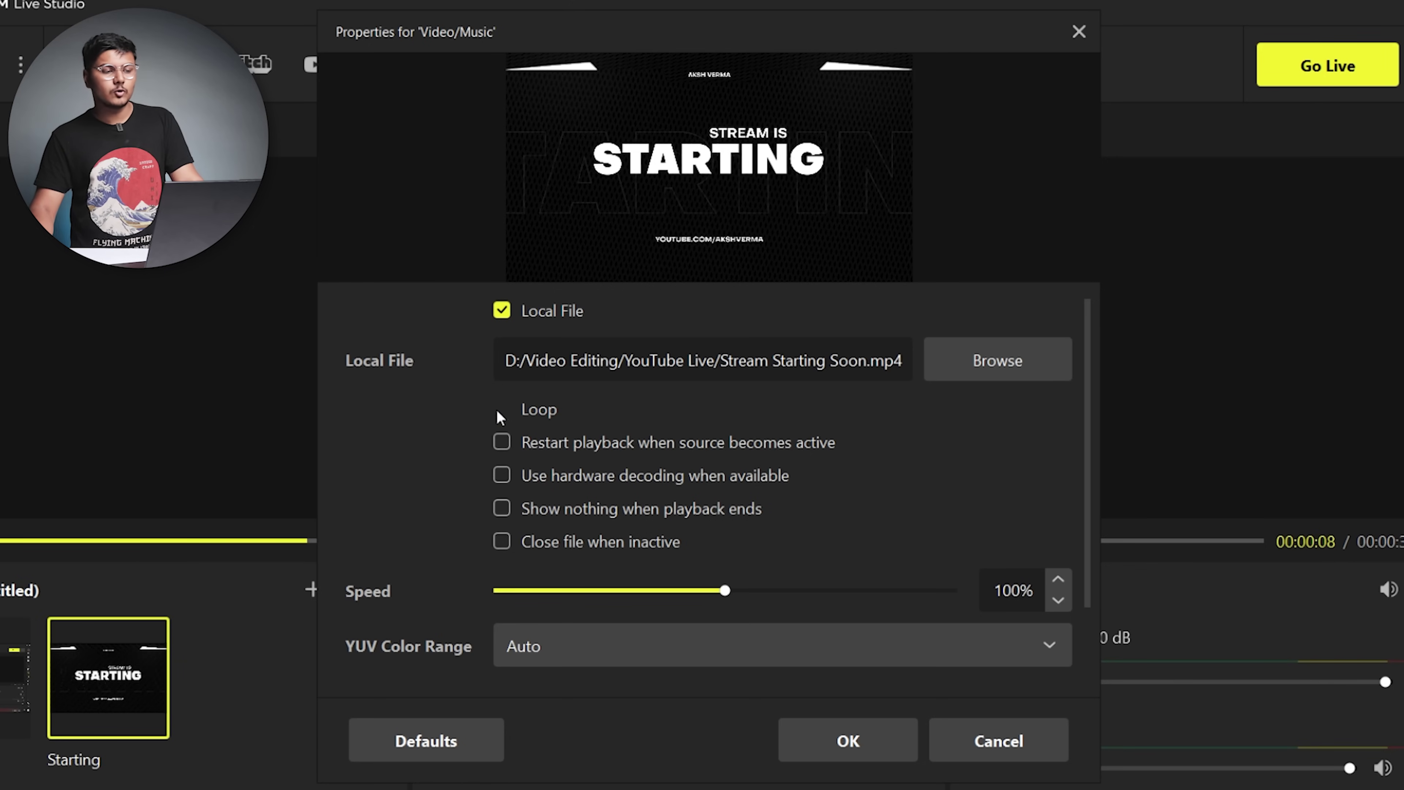
pyautogui.click(500, 410)
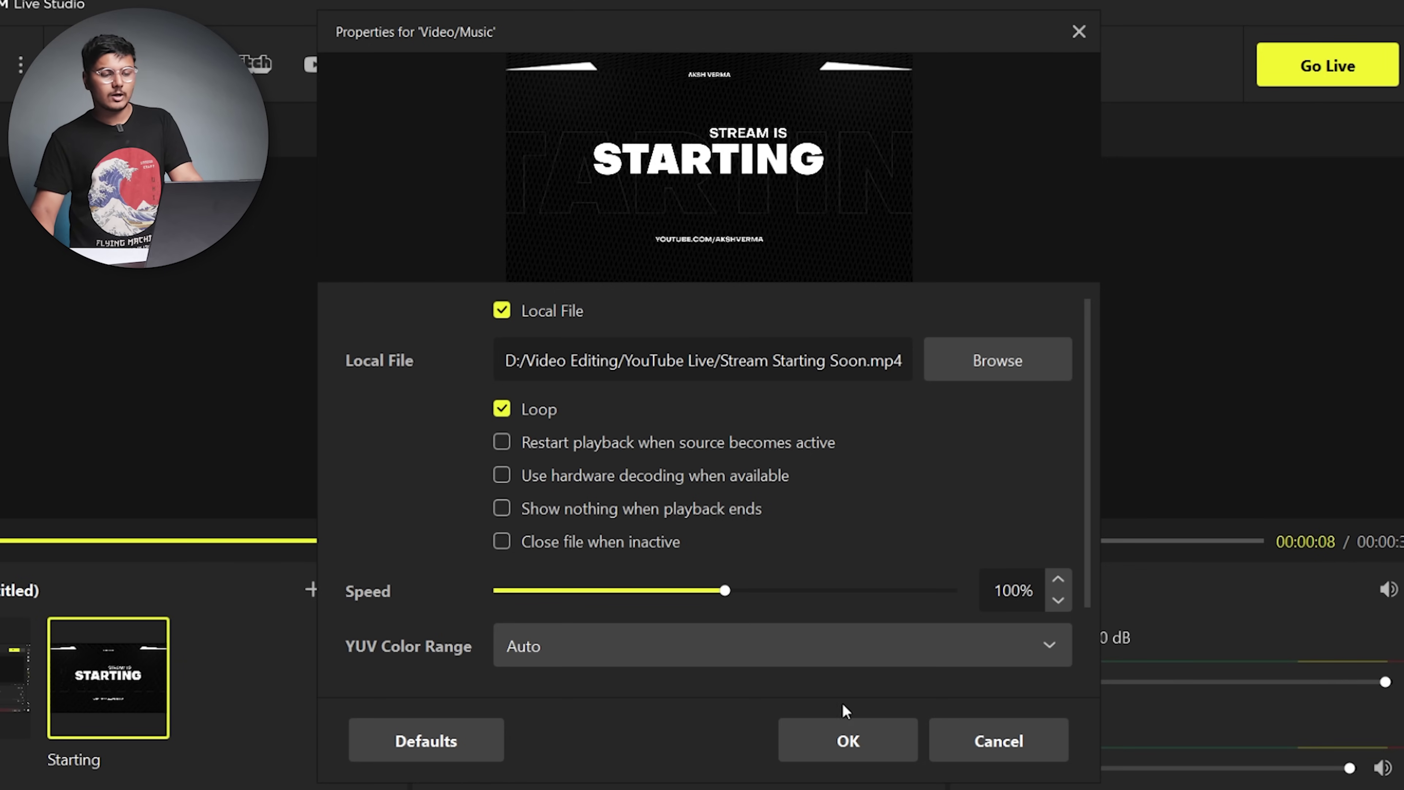
pyautogui.click(876, 745)
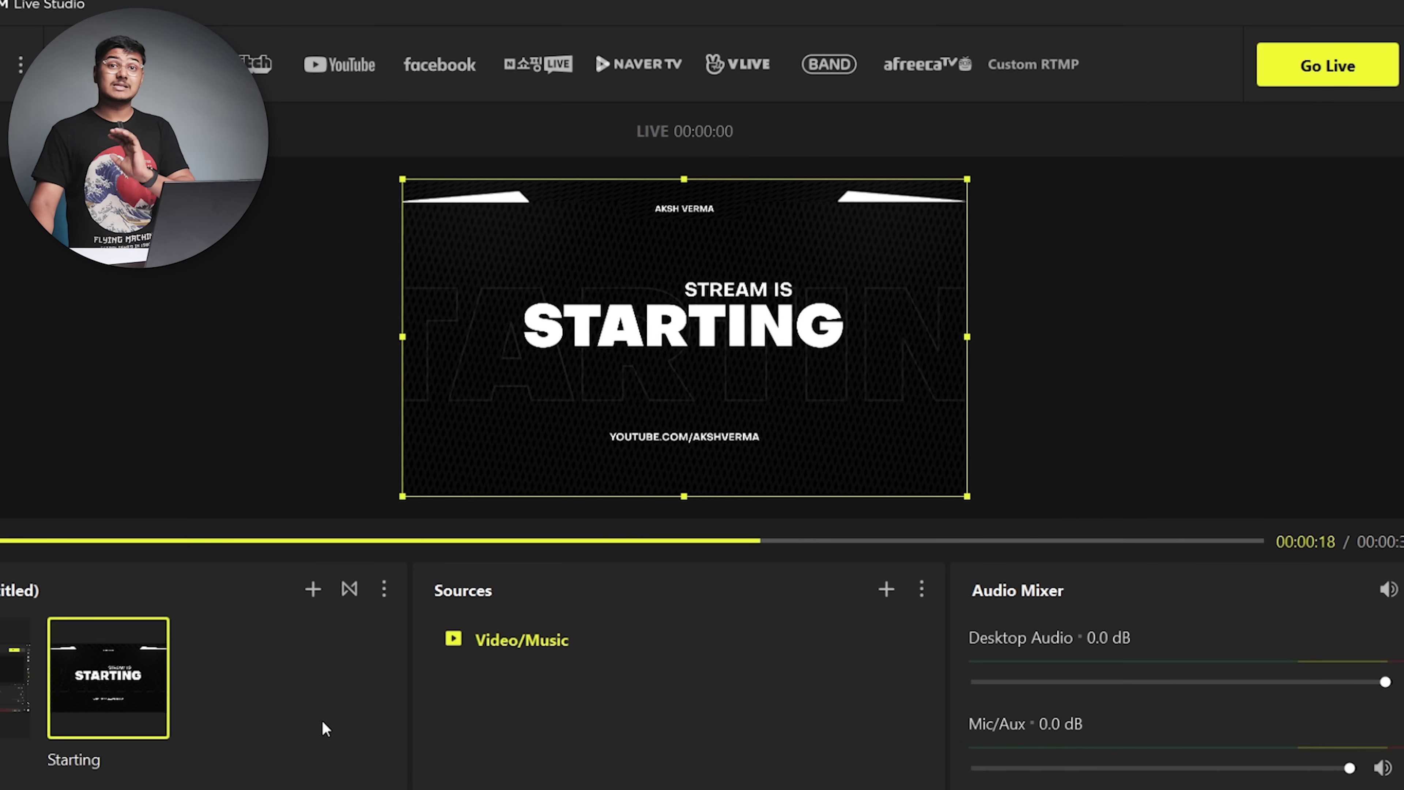
pyautogui.click(625, 734)
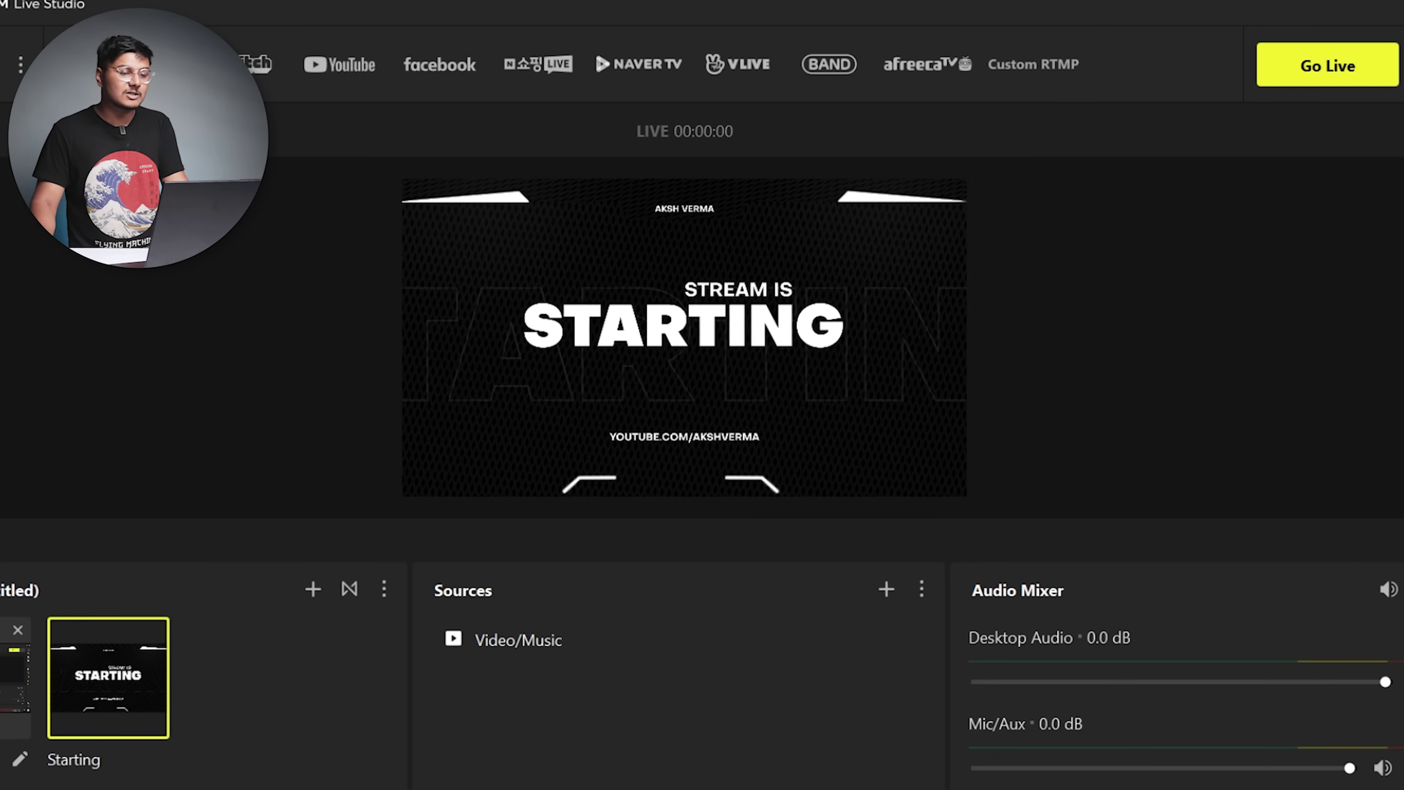
pyautogui.click(15, 681)
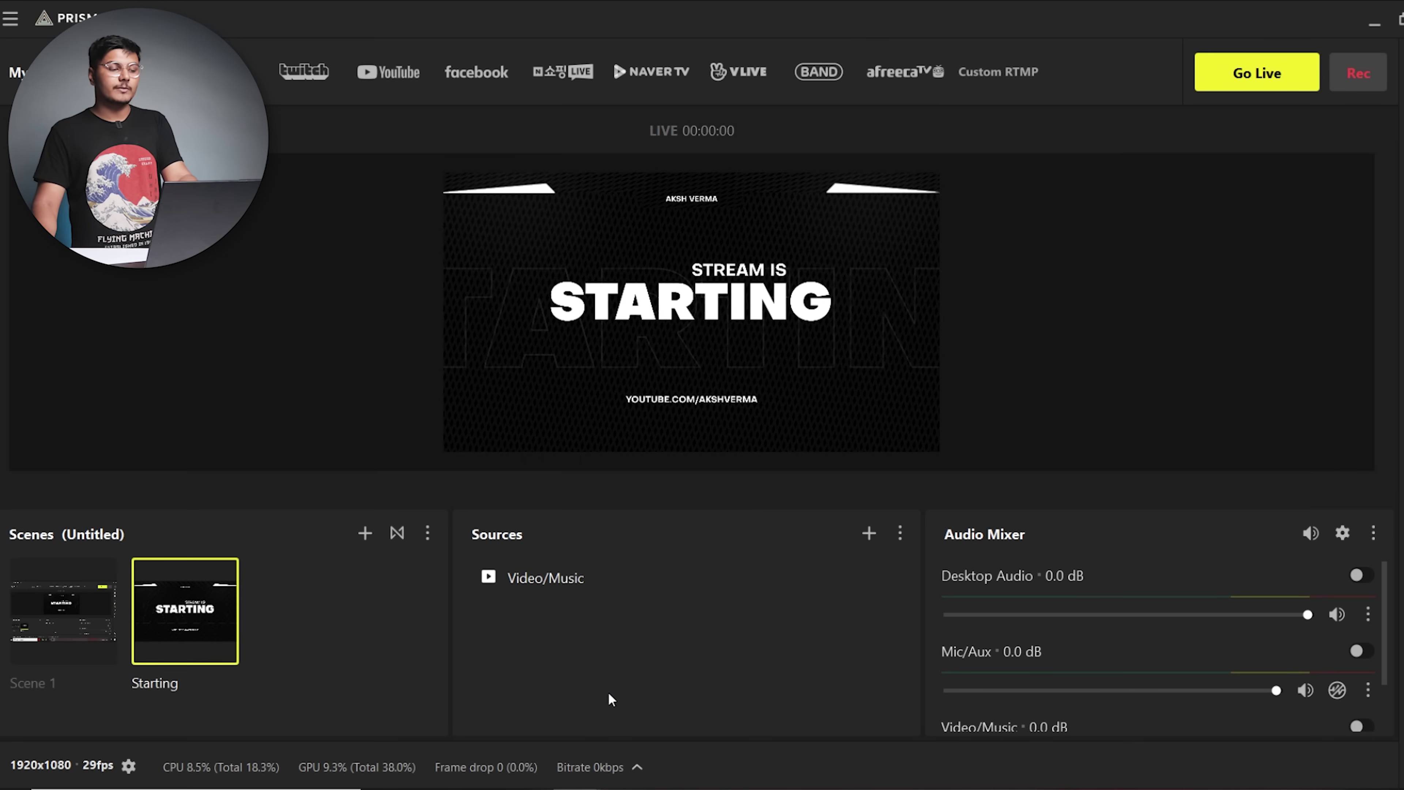
# Add a new scene named Ending.
pyautogui.click(365, 533)
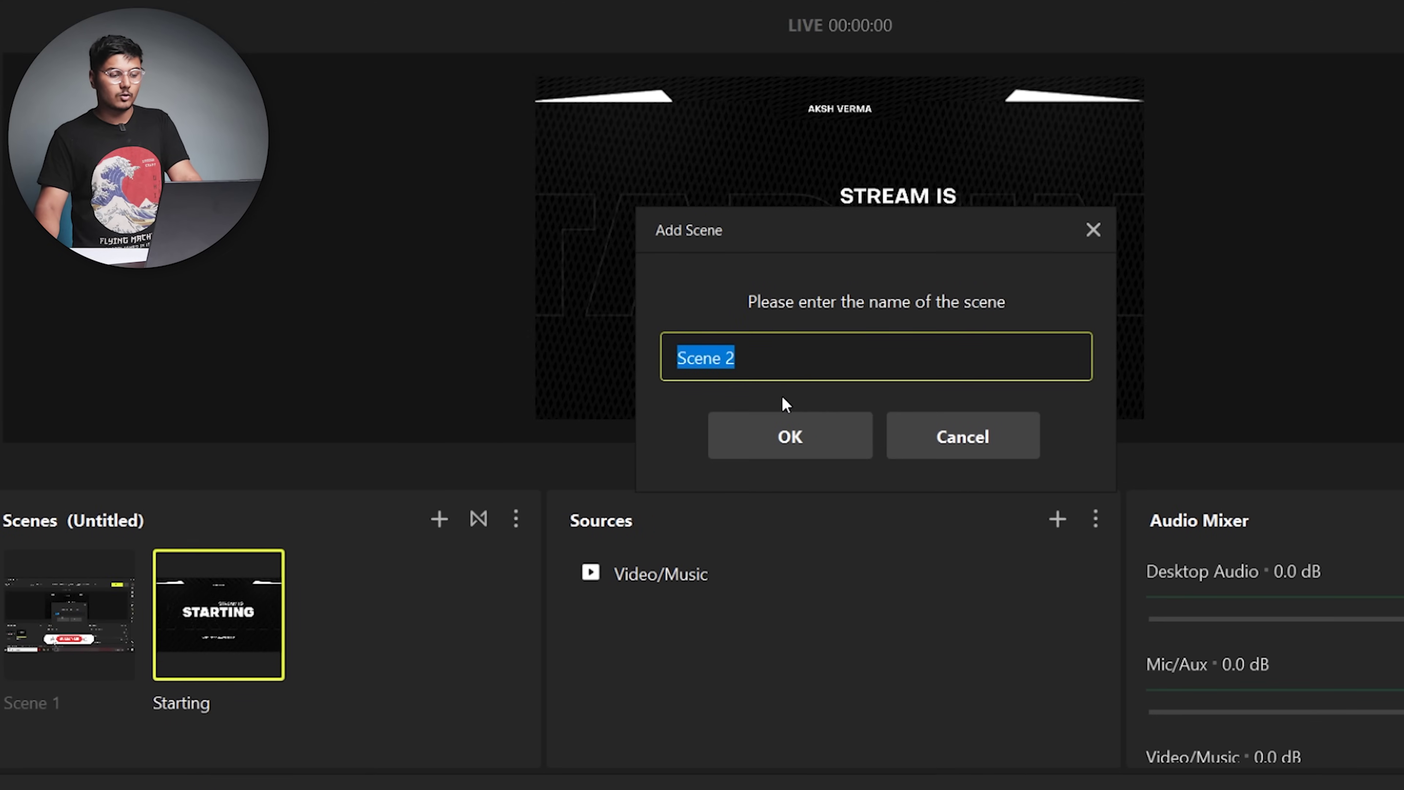
pyautogui.write('Ending')
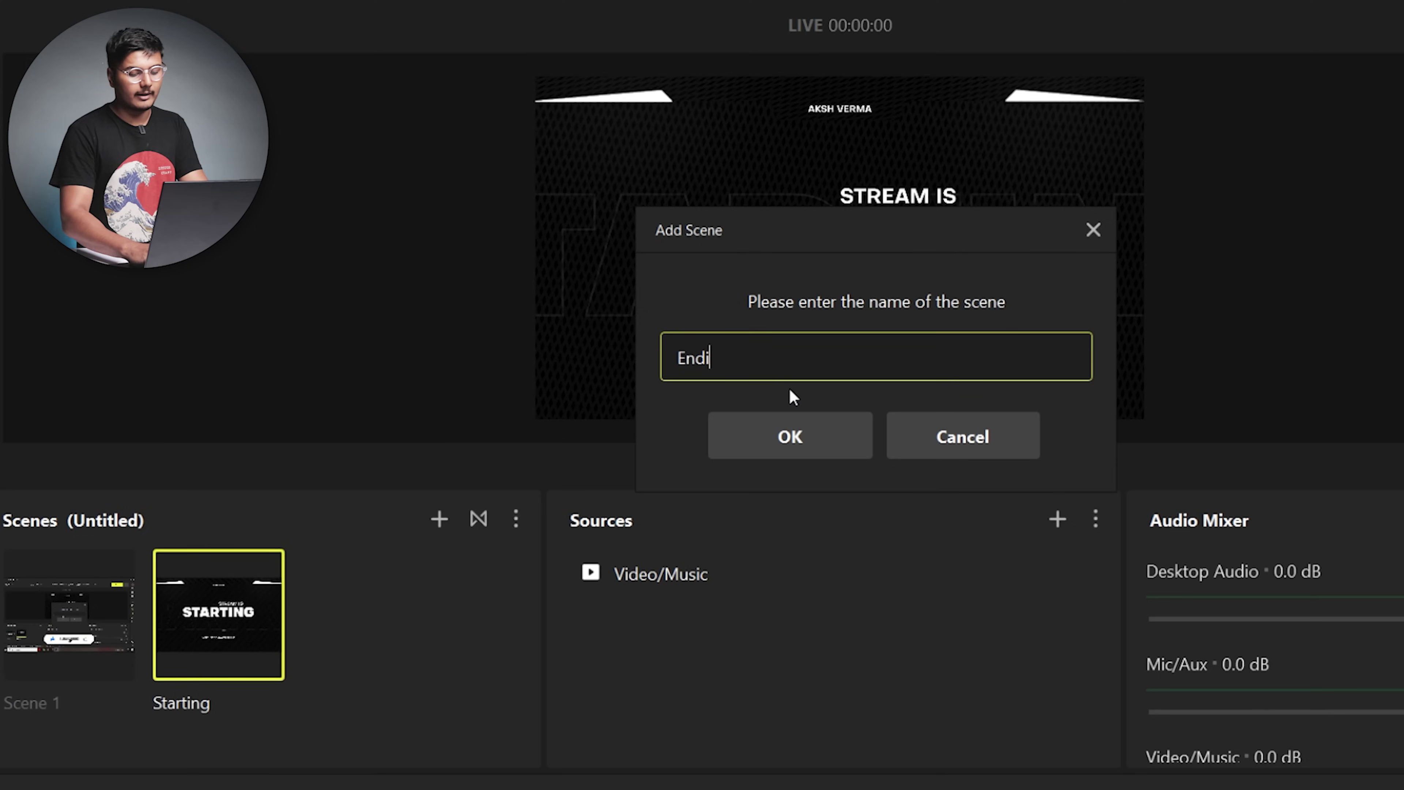
pyautogui.click(789, 434)
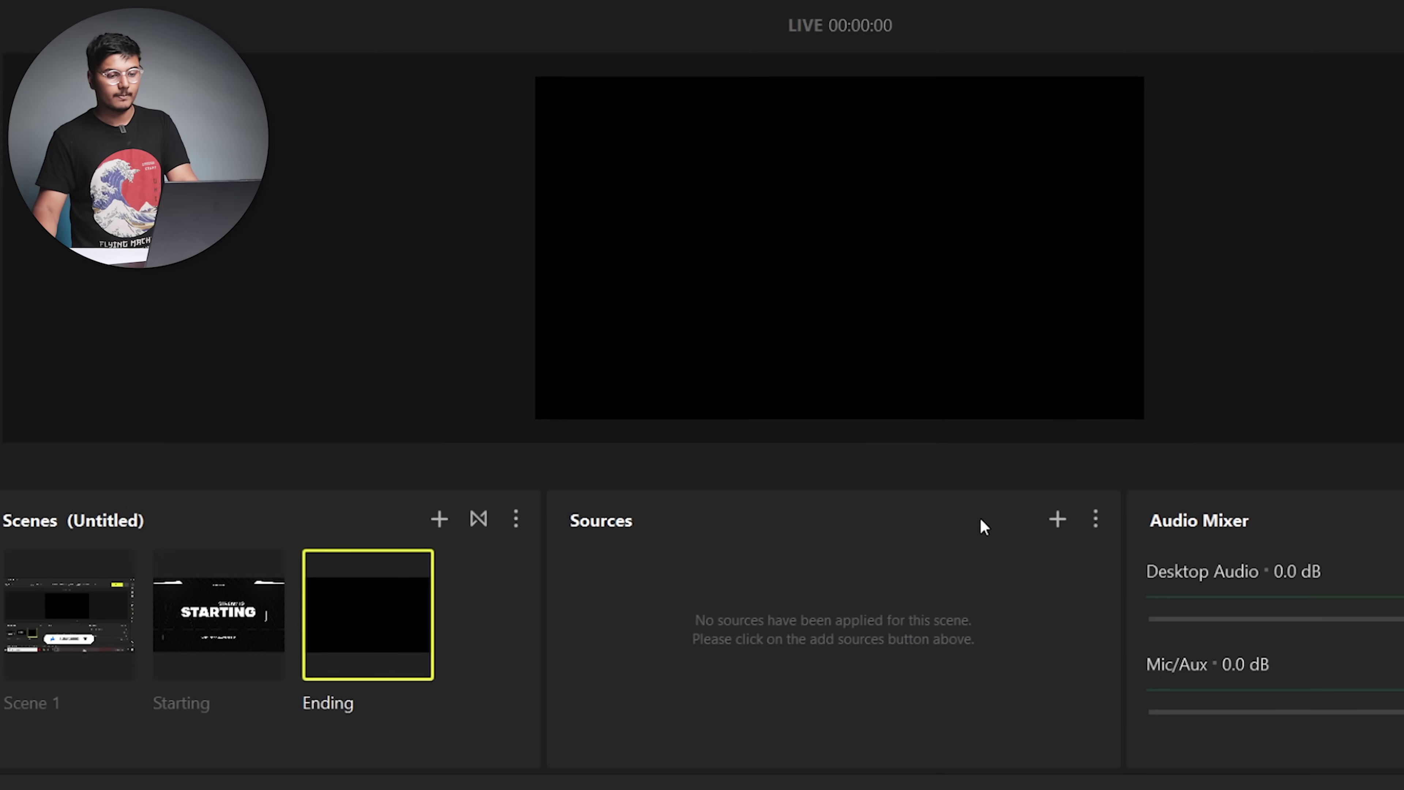
# Add a new Video/Music source to the Ending scene, keeping the default name Video/Music 2.
pyautogui.click(1058, 522)
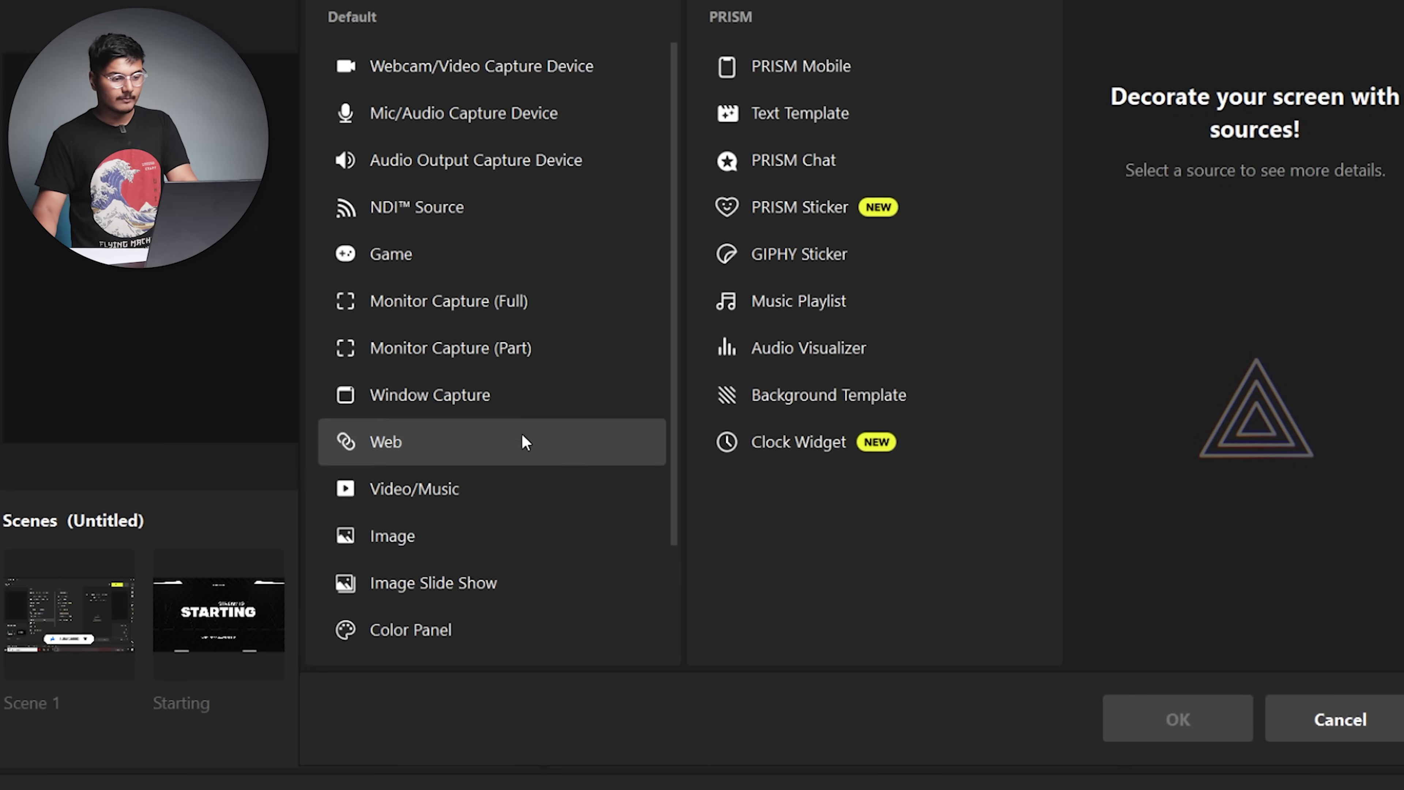
pyautogui.click(475, 489)
pyautogui.click(1178, 719)
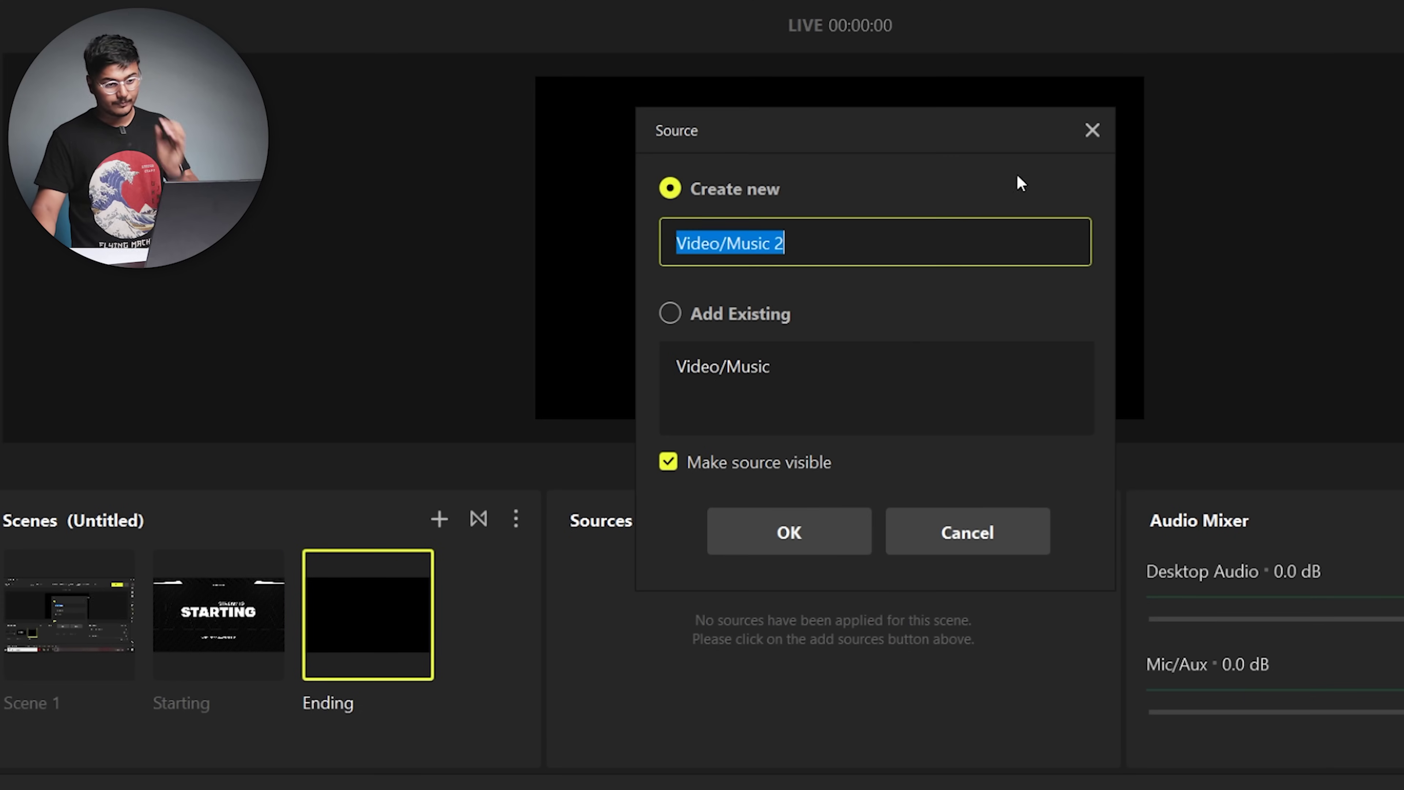
pyautogui.click(741, 530)
# Load Stream Ending.mp4 as the local file of Video/Music 2 and enable Loop.
pyautogui.click(1225, 271)
pyautogui.doubleClick(868, 166)
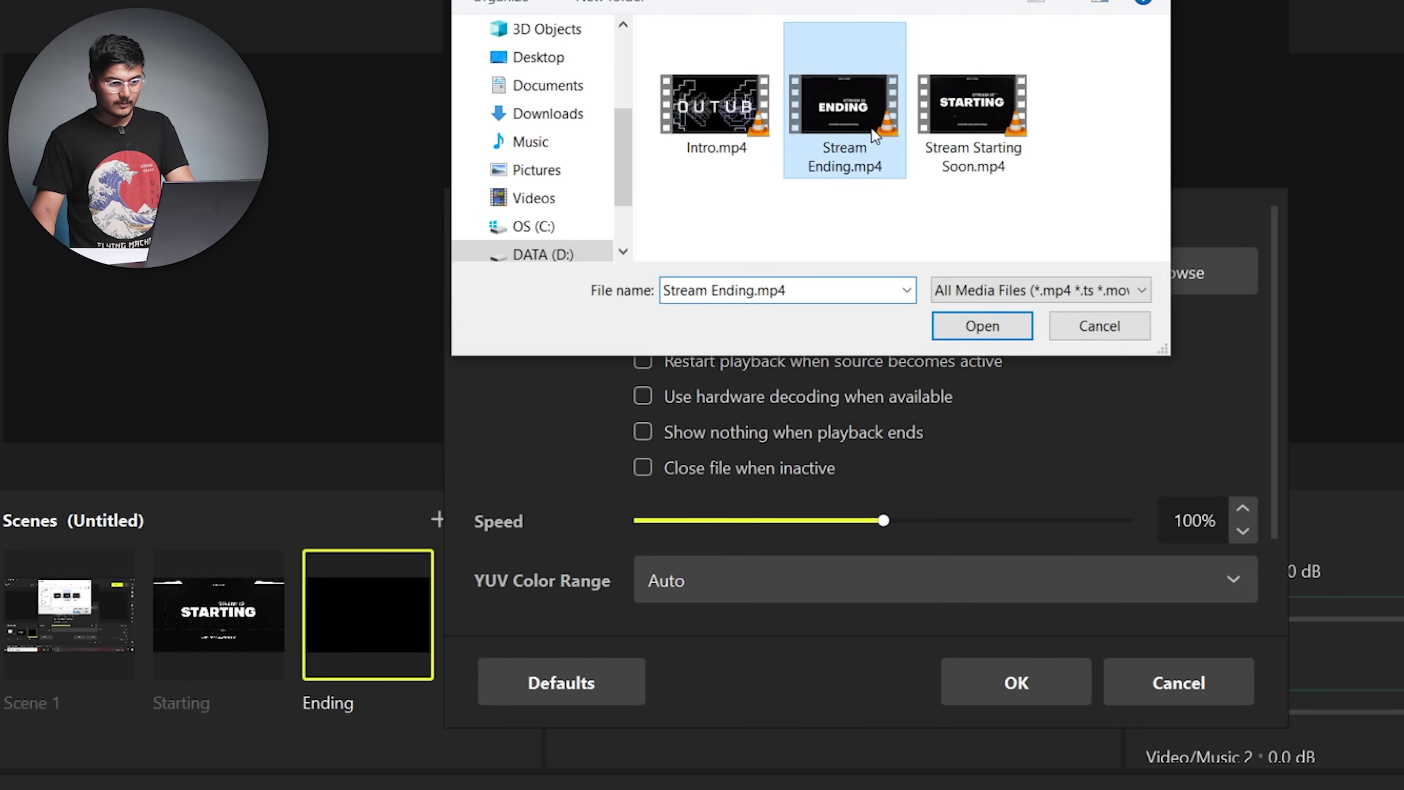
pyautogui.click(643, 325)
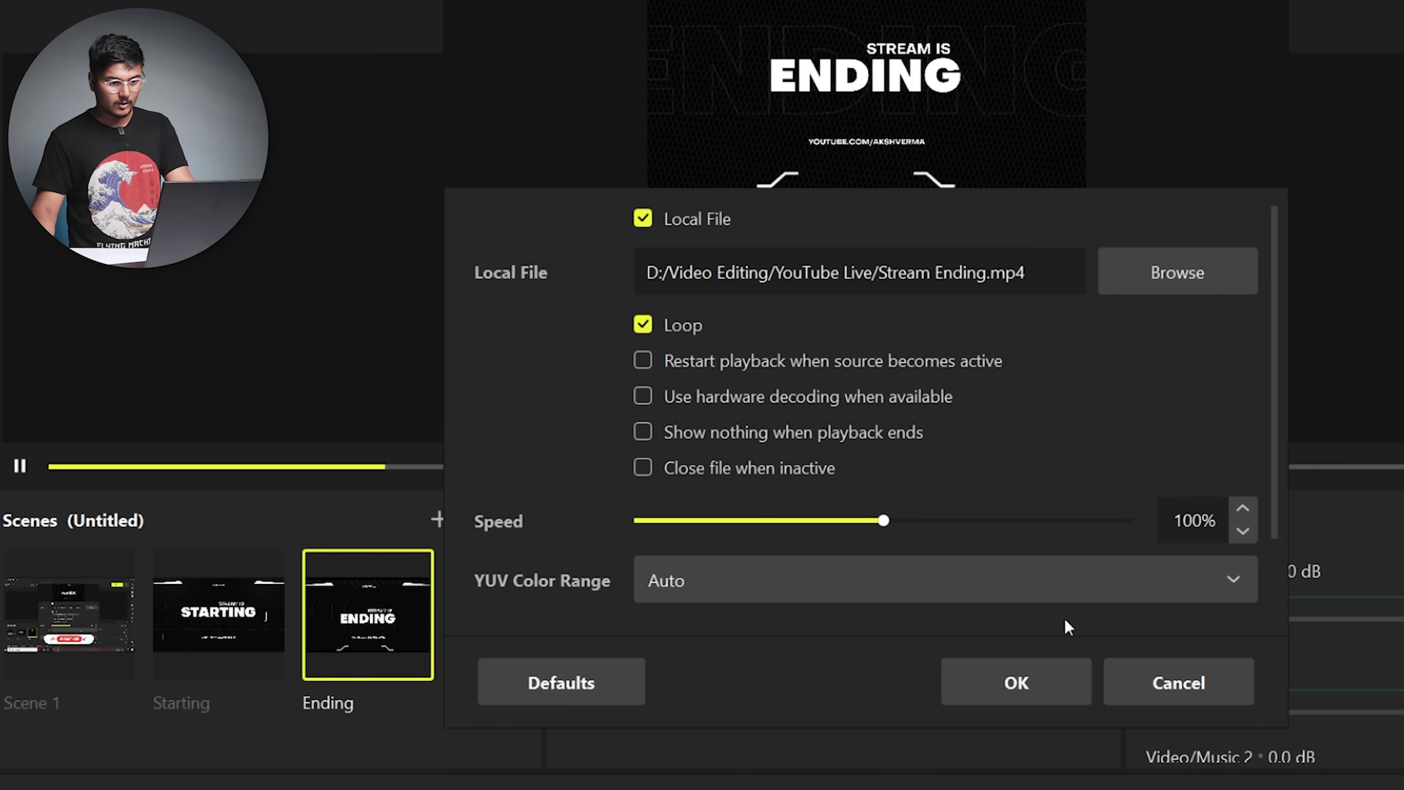
pyautogui.click(1022, 683)
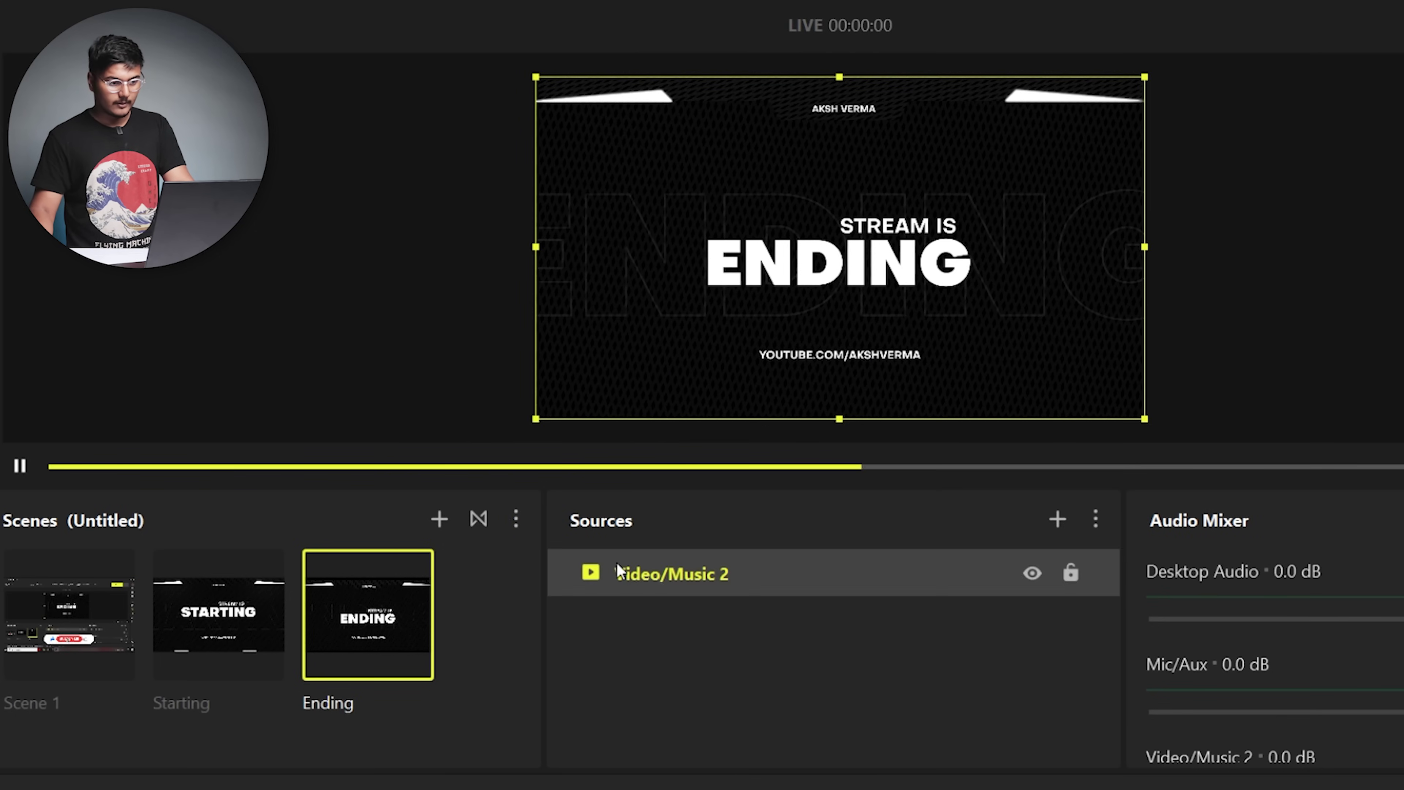